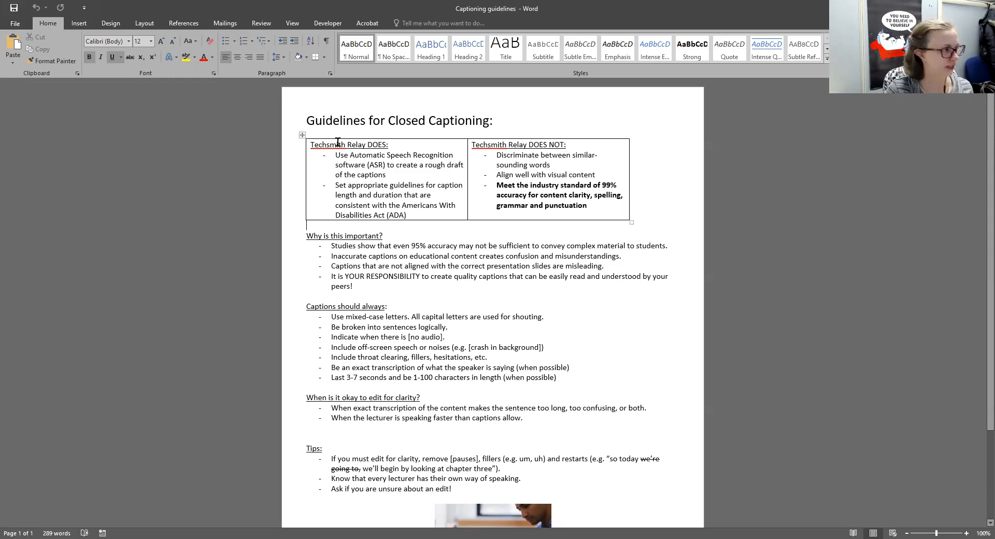
Show the Review tab, then go to the File backstage Info page.
{"action": "left_click", "coordinate": [261, 23]}
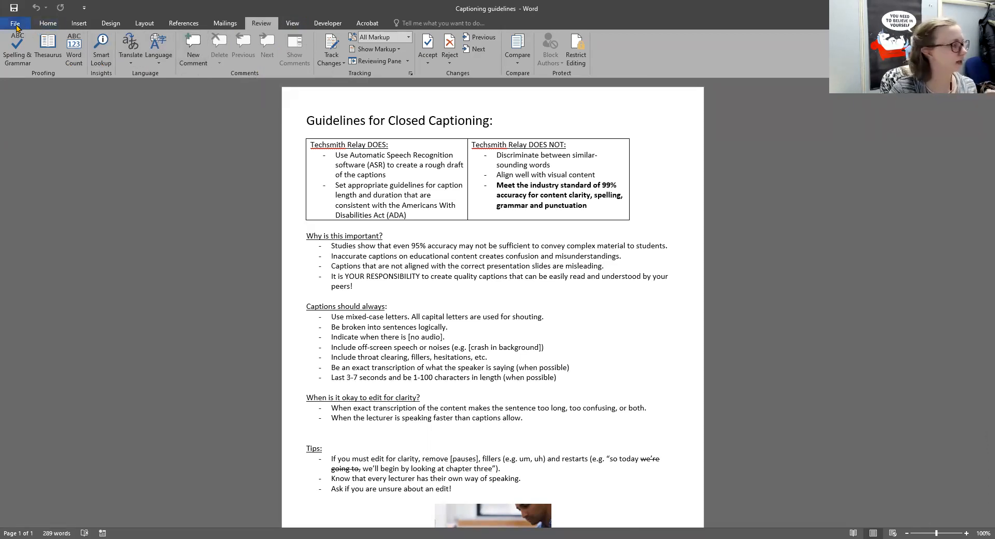
{"action": "left_click", "coordinate": [15, 23]}
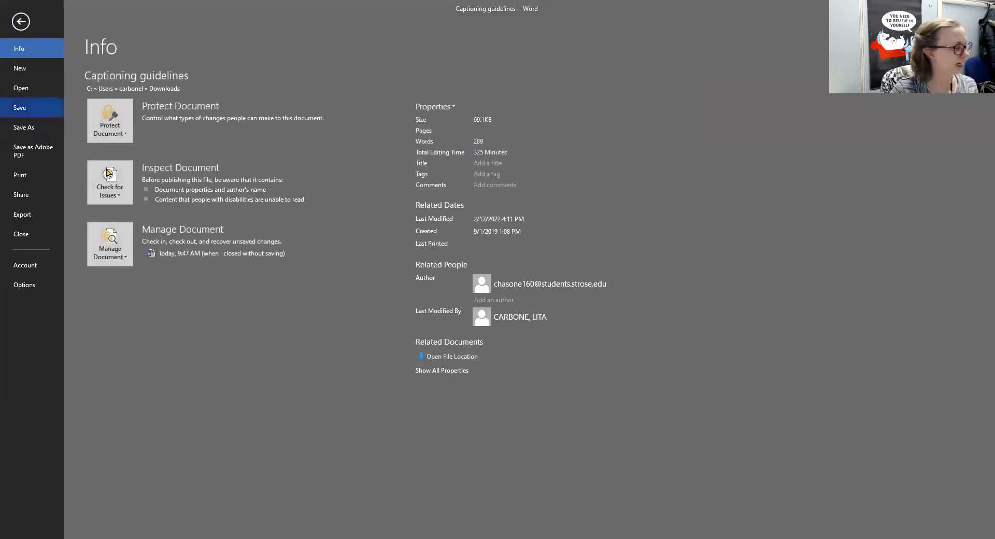
Run Check Accessibility from Info's Check for Issues menu.
{"action": "left_click", "coordinate": [120, 188]}
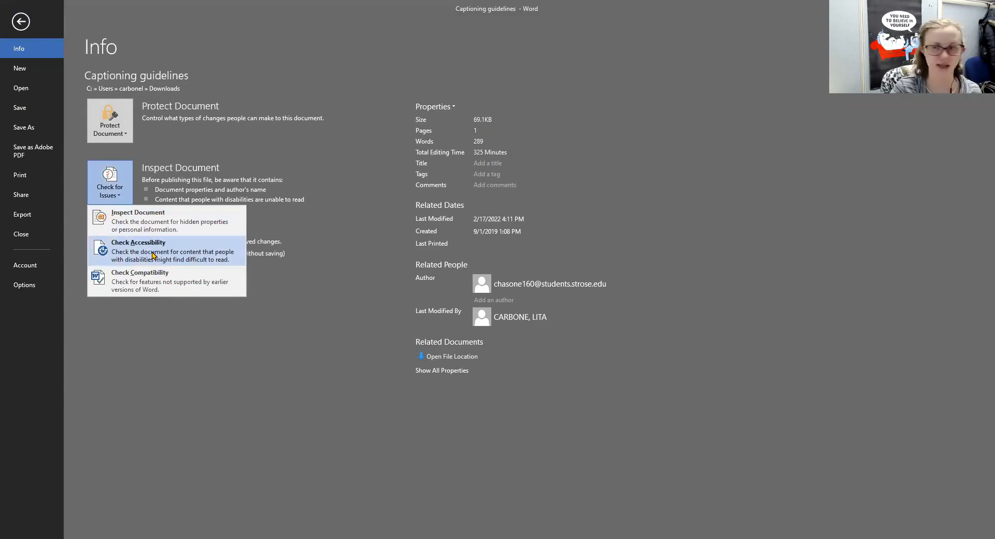
{"action": "left_click", "coordinate": [154, 255]}
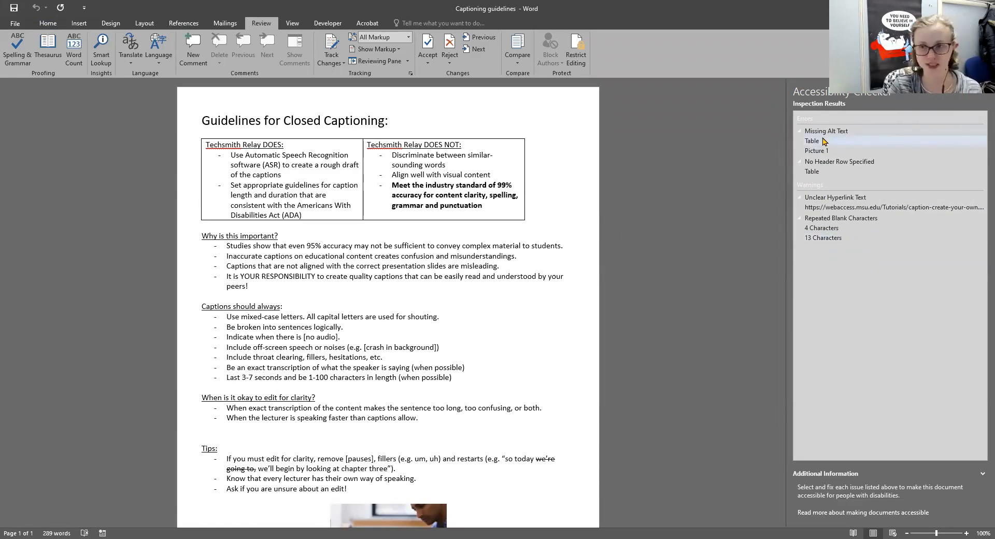
Give the table the alt text description 'What Techsmith Relay Does and Does Not Do' via Table Properties.
{"action": "left_click", "coordinate": [827, 142]}
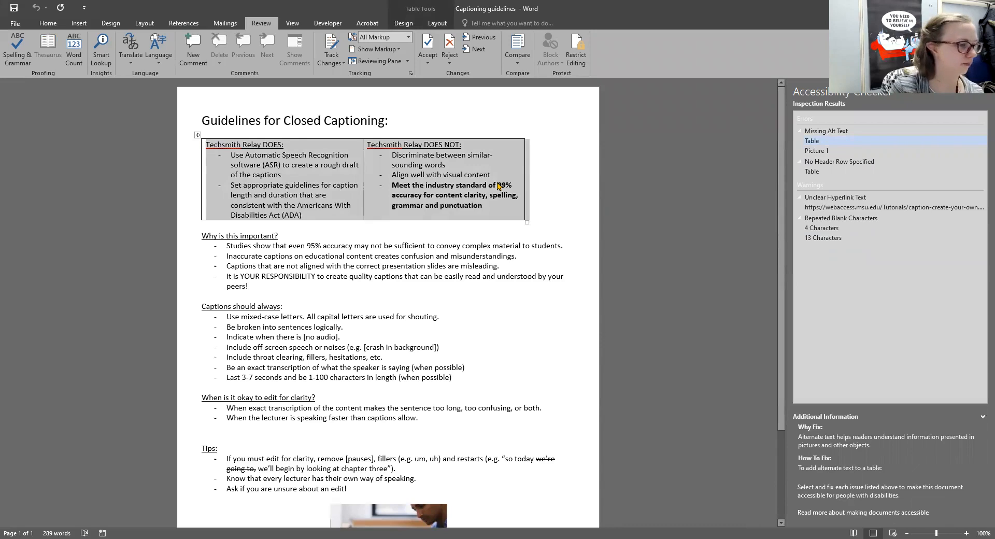
{"action": "right_click", "coordinate": [497, 183]}
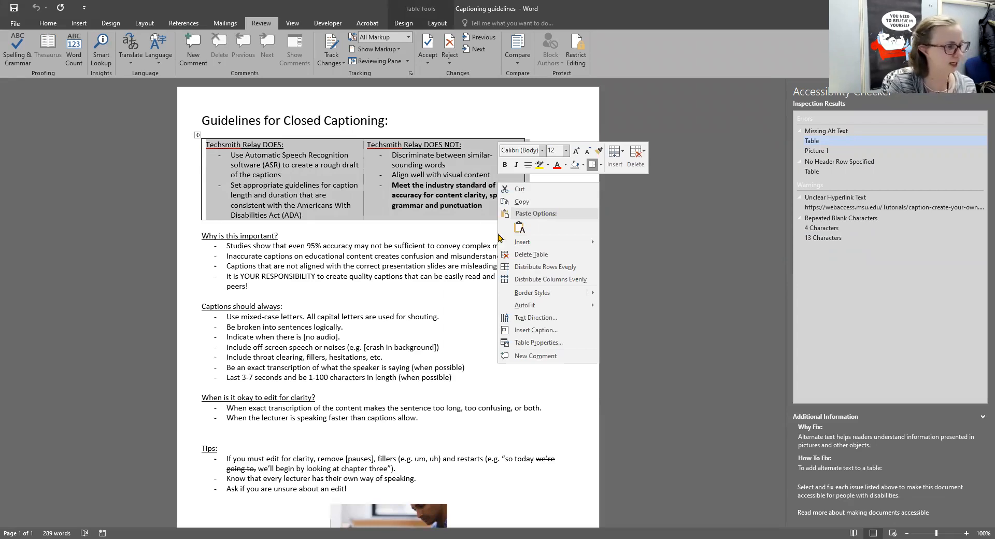
{"action": "left_click", "coordinate": [554, 346]}
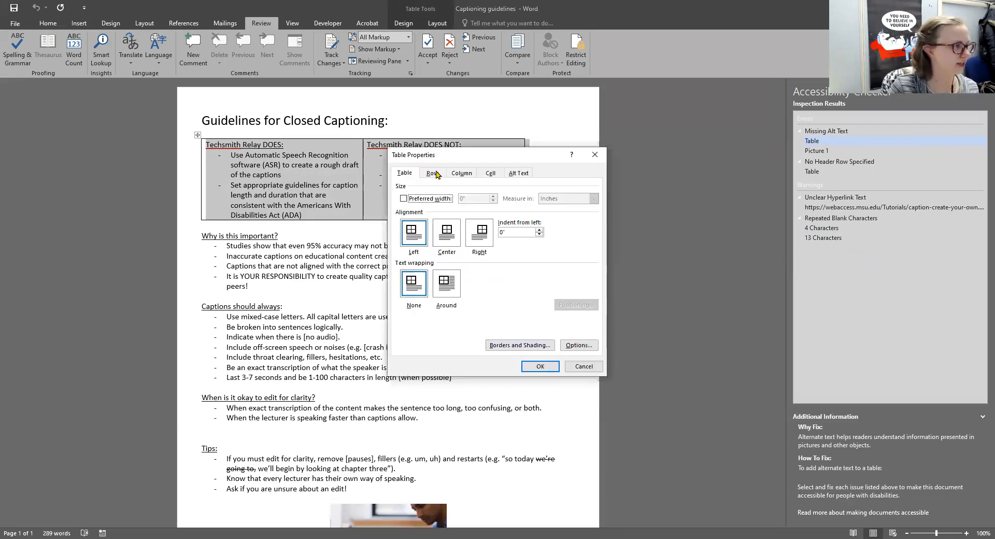
{"action": "left_click", "coordinate": [525, 177]}
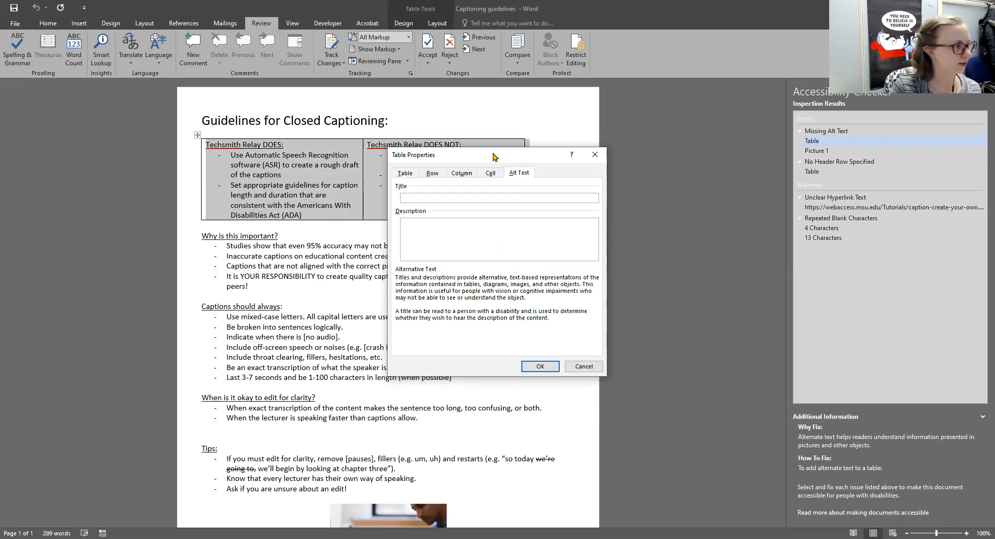
{"action": "left_click_drag", "start_coordinate": [497, 157], "coordinate": [664, 135]}
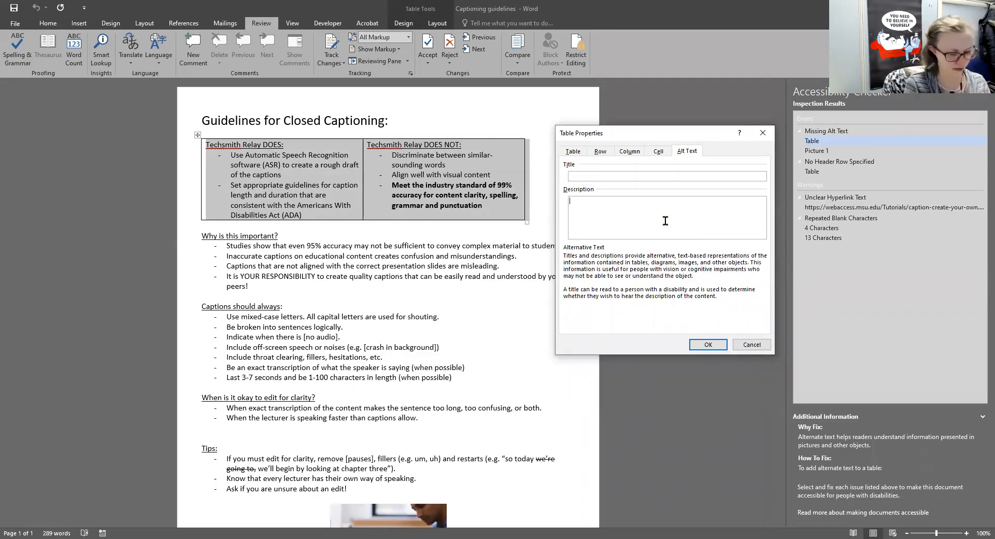
{"action": "type", "text": "T"}
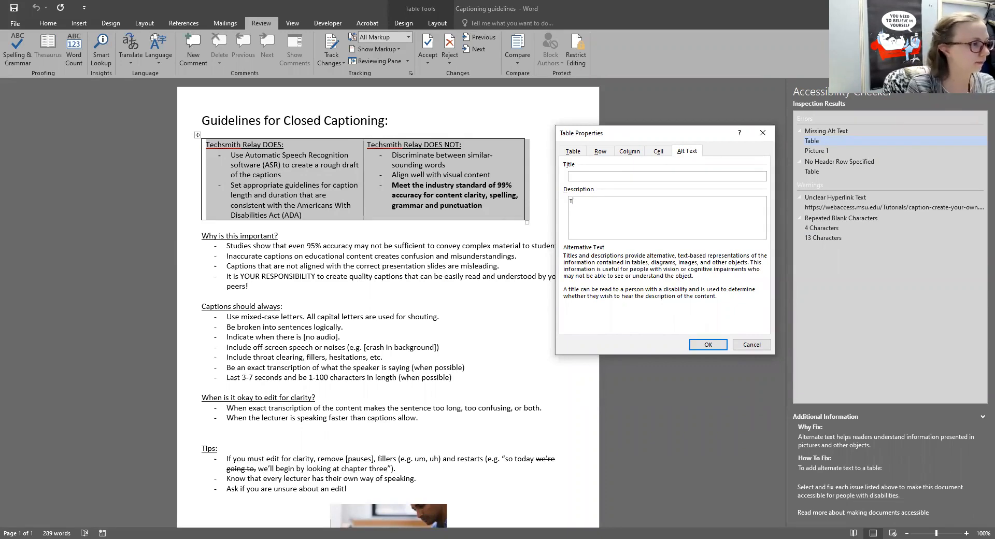
{"action": "type", "text": "echsmit"}
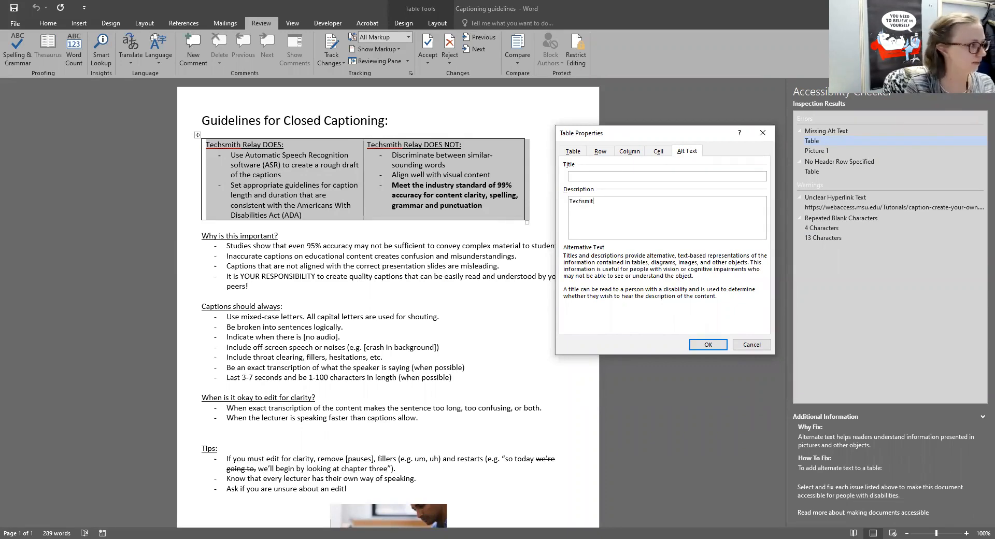
{"action": "type", "text": "h Relay D"}
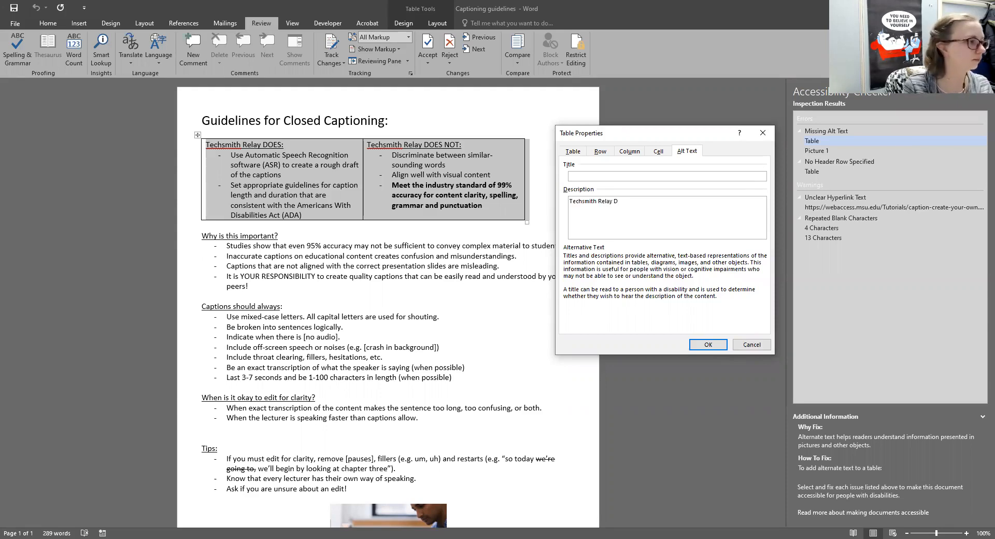
{"action": "type", "text": "What "}
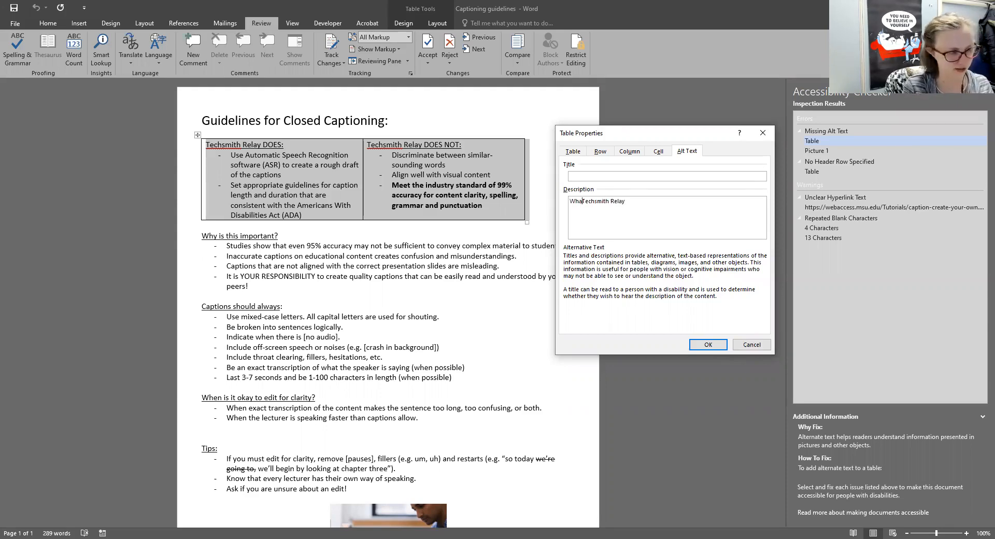
{"action": "type", "text": "Does and Doe"}
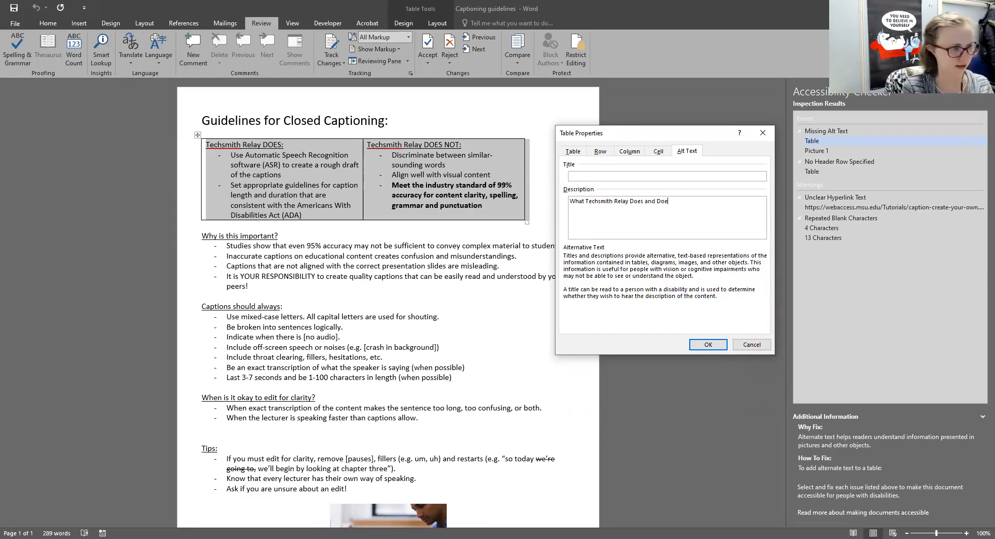
{"action": "type", "text": "s Not Do."}
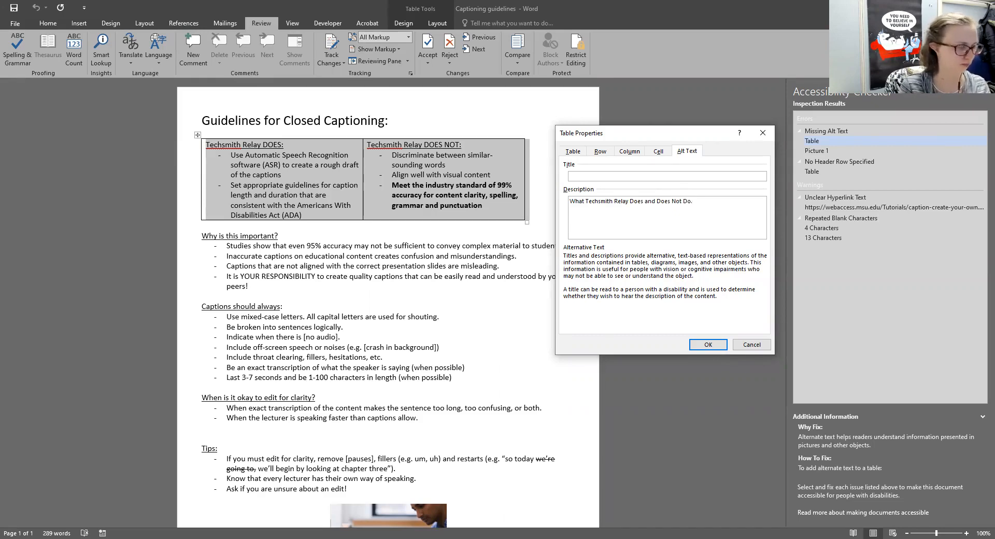
{"action": "left_click", "coordinate": [718, 347]}
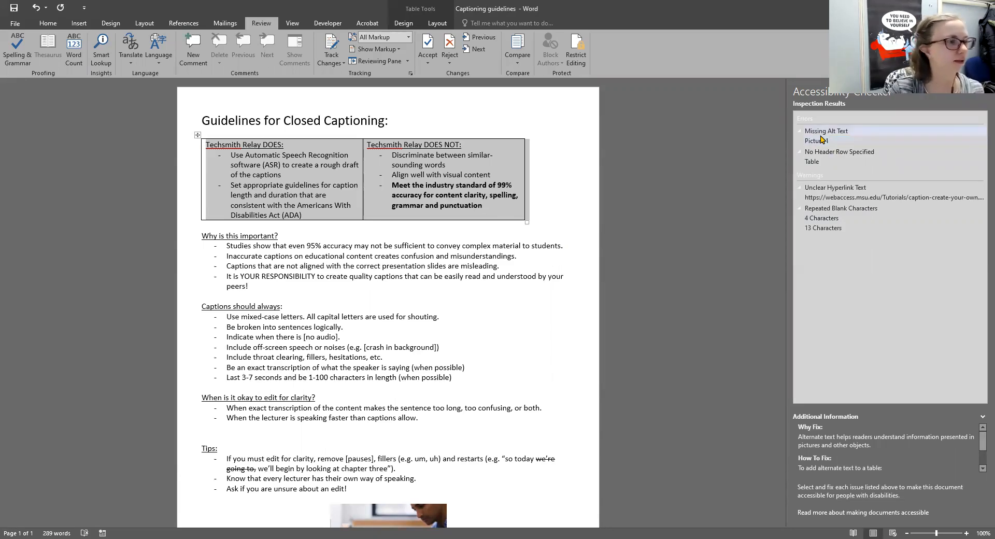
Locate Picture 1 and open its Format Picture pane.
{"action": "left_click", "coordinate": [839, 142]}
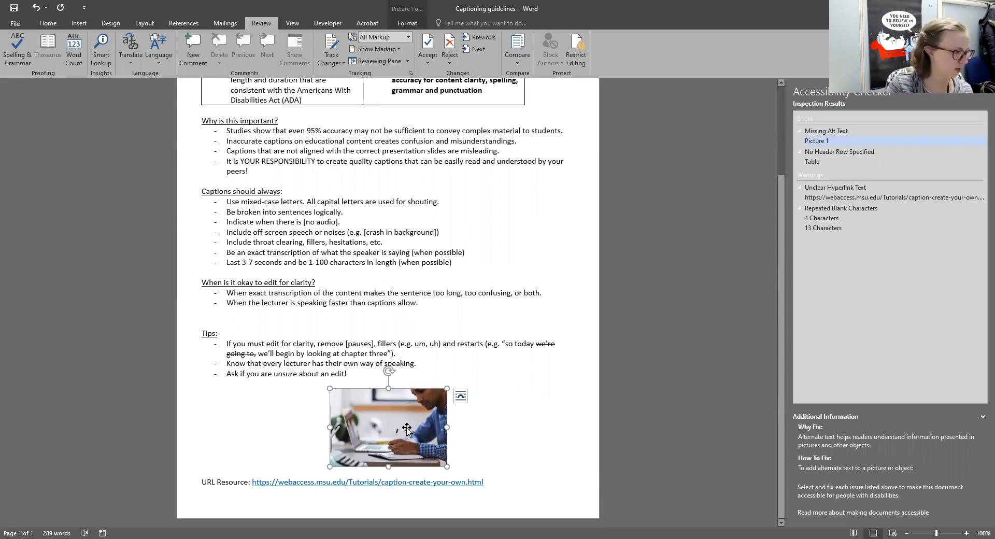
{"action": "right_click", "coordinate": [407, 431]}
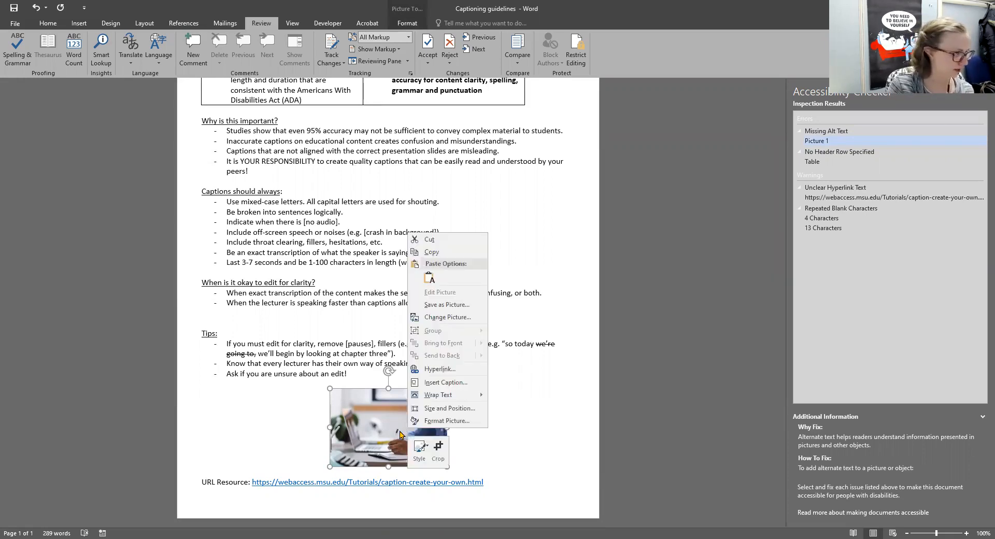
{"action": "left_click", "coordinate": [441, 410]}
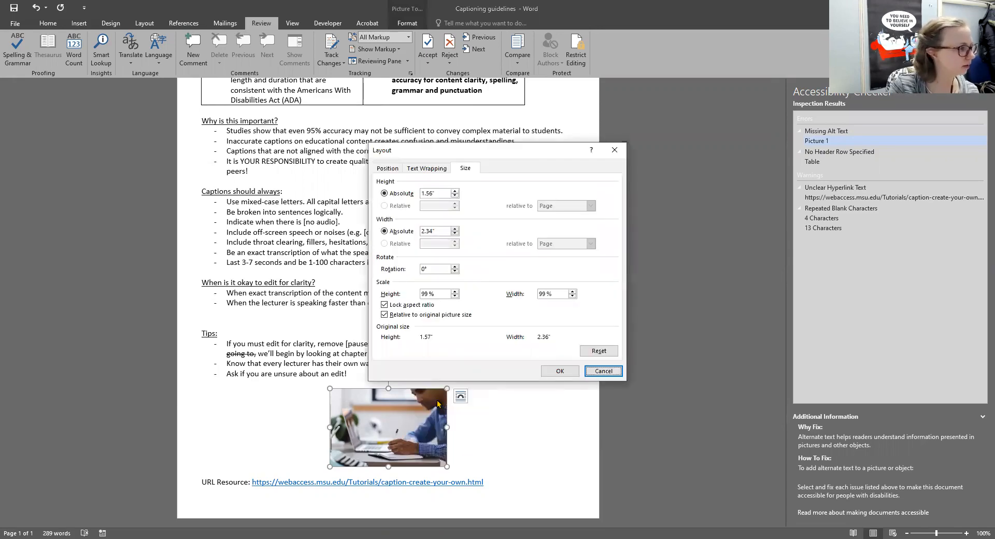
{"action": "left_click", "coordinate": [596, 373]}
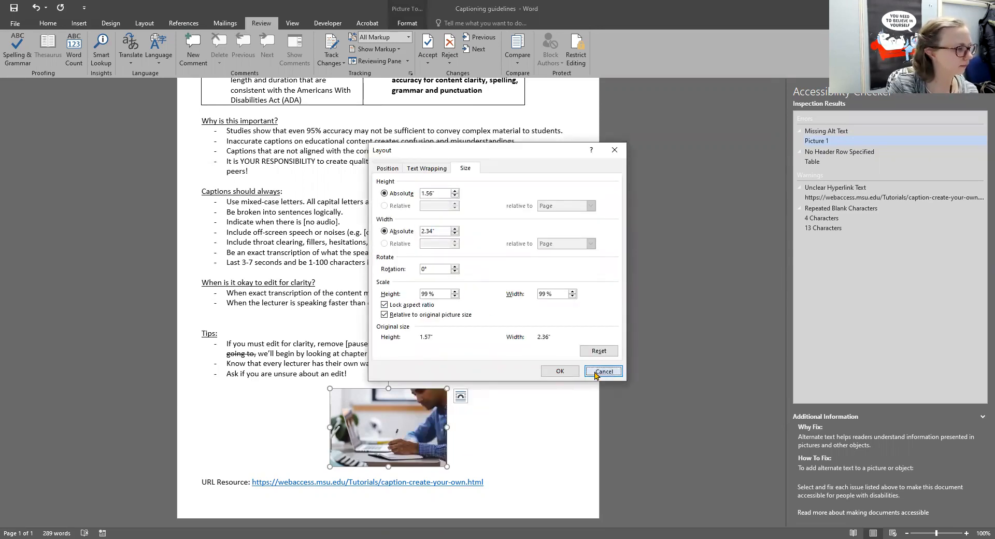
{"action": "right_click", "coordinate": [423, 418]}
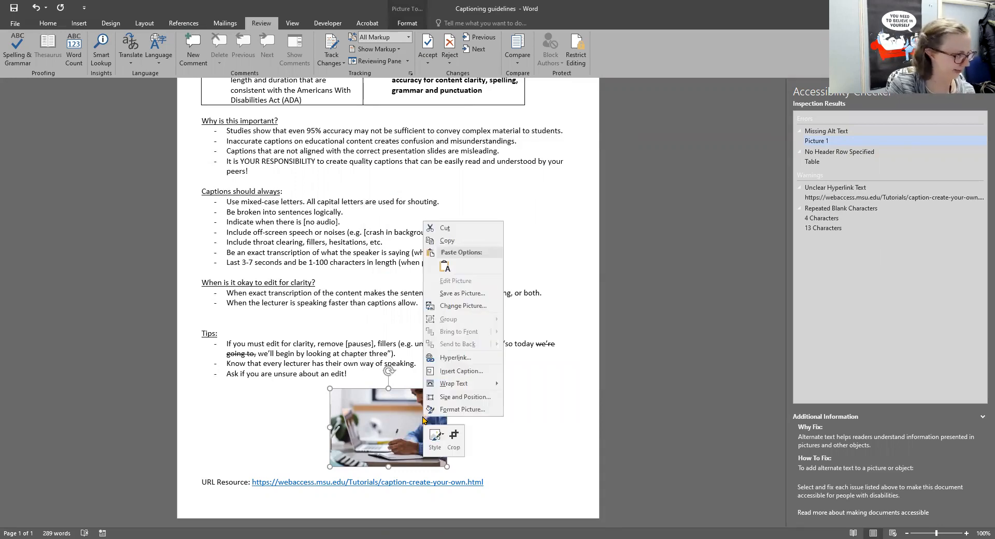
{"action": "left_click", "coordinate": [463, 409]}
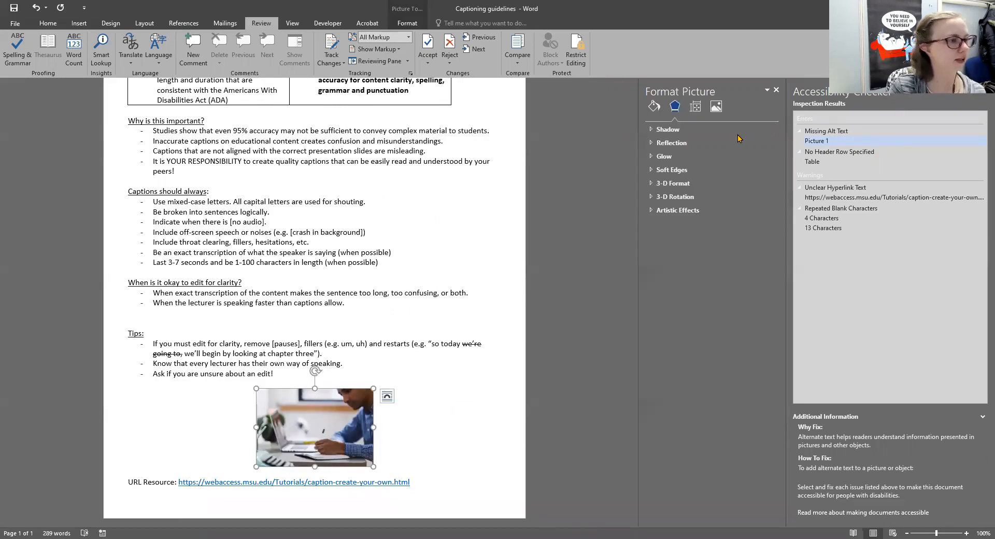
Enter the alt text 'A man writing on a notepad.' and close the Format Picture pane.
{"action": "left_click", "coordinate": [694, 107]}
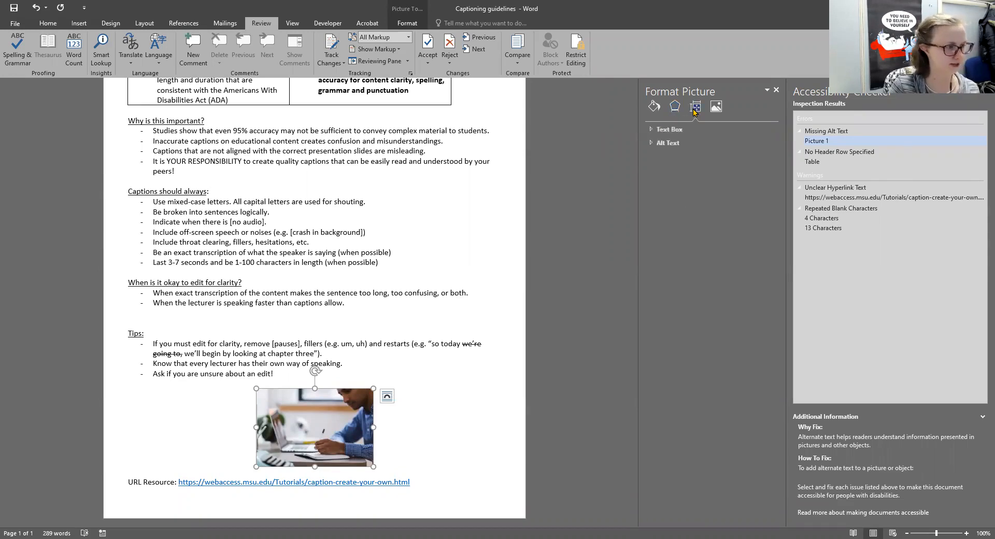
{"action": "left_click", "coordinate": [651, 143]}
{"action": "left_click", "coordinate": [699, 202]}
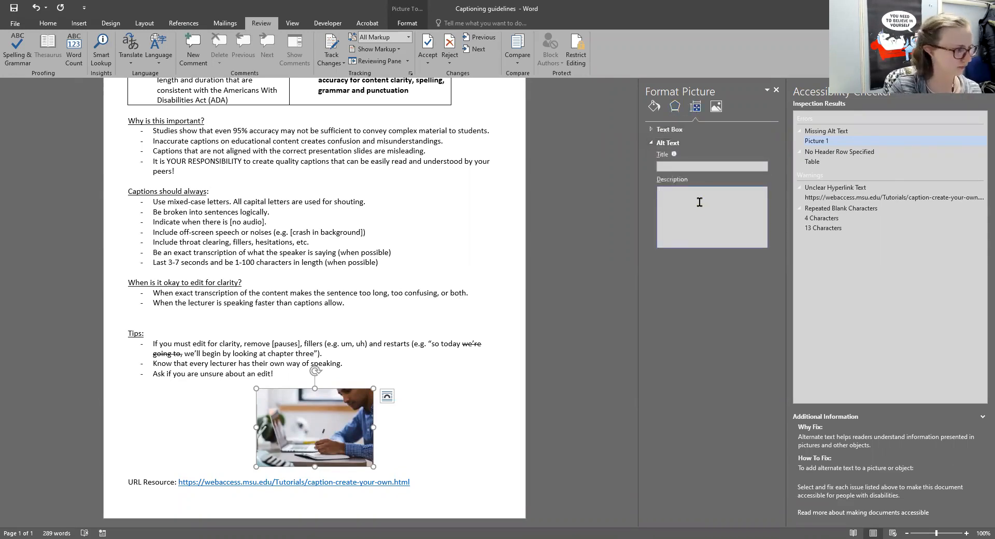
{"action": "type", "text": "A man"}
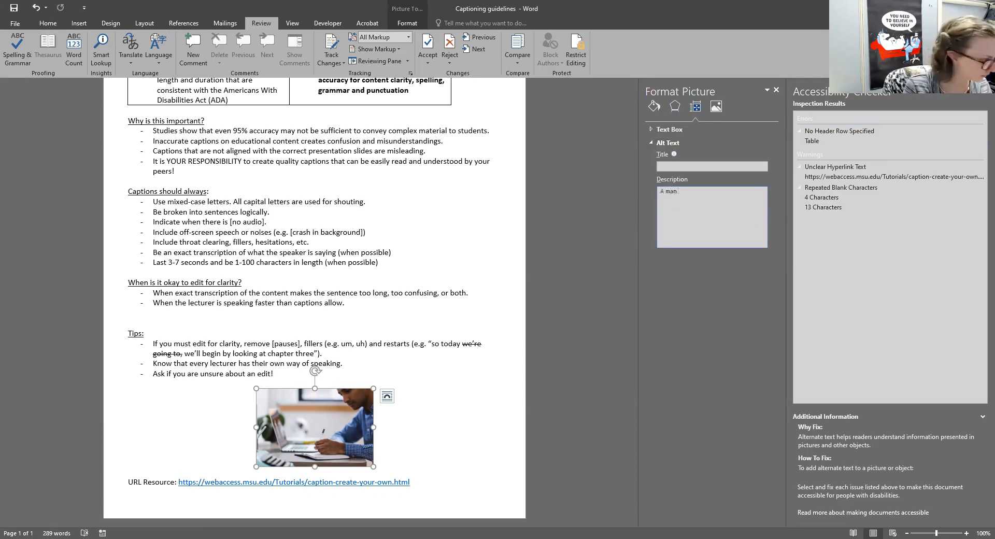
{"action": "type", "text": " writing "}
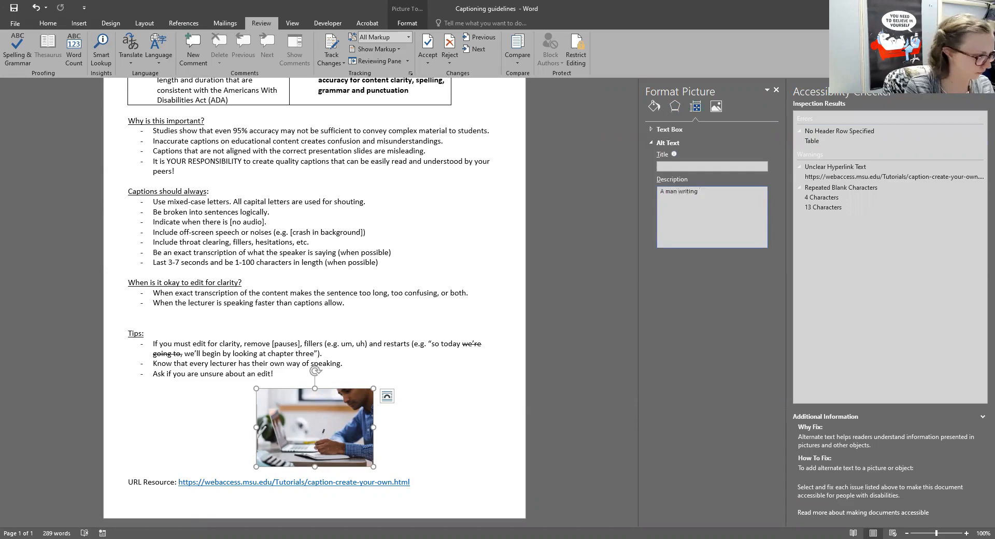
{"action": "type", "text": "on a "}
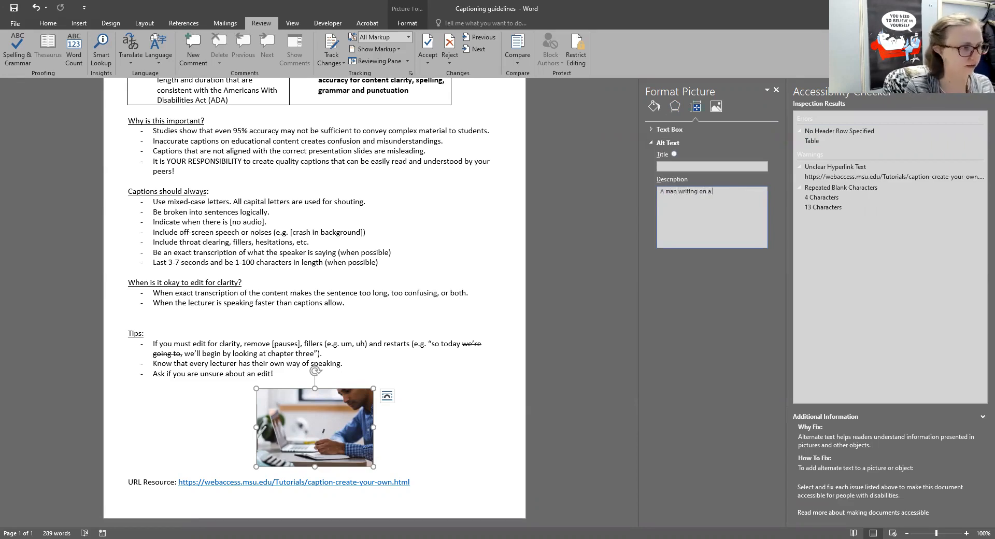
{"action": "type", "text": "notepad."}
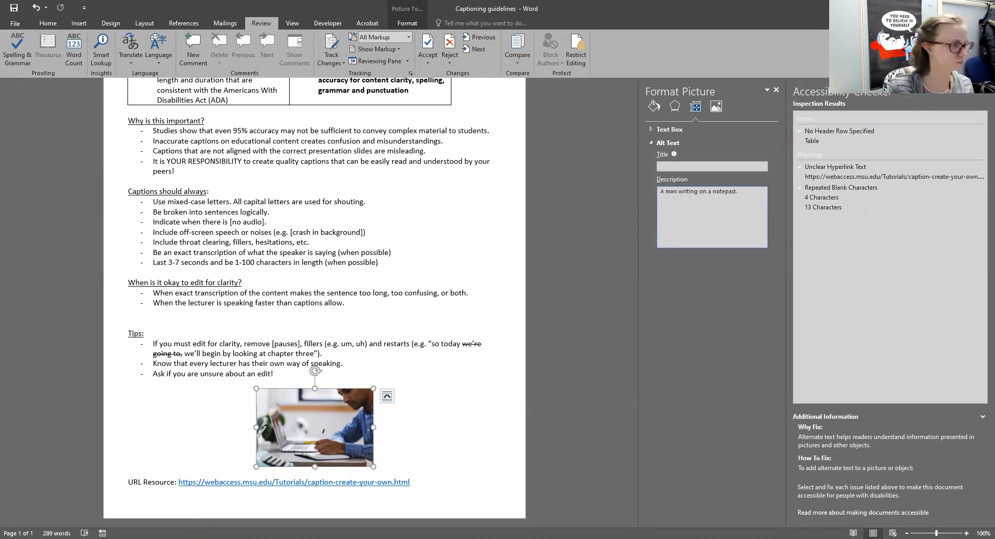
{"action": "left_click", "coordinate": [775, 91]}
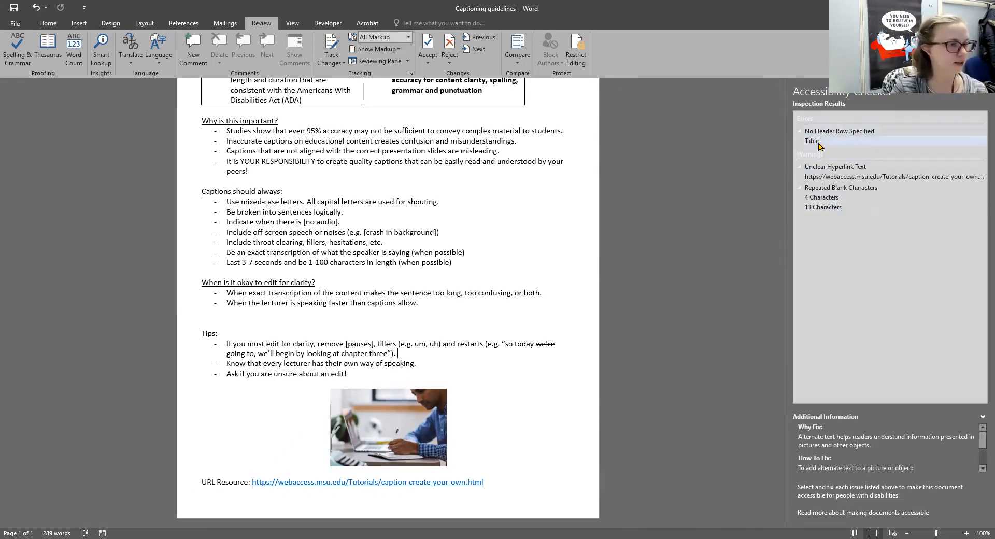
Select the table's first row and mark it as a repeating header row.
{"action": "left_click", "coordinate": [812, 141]}
{"action": "scroll", "coordinate": [707, 222], "scroll_direction": "up", "scroll_amount": 2}
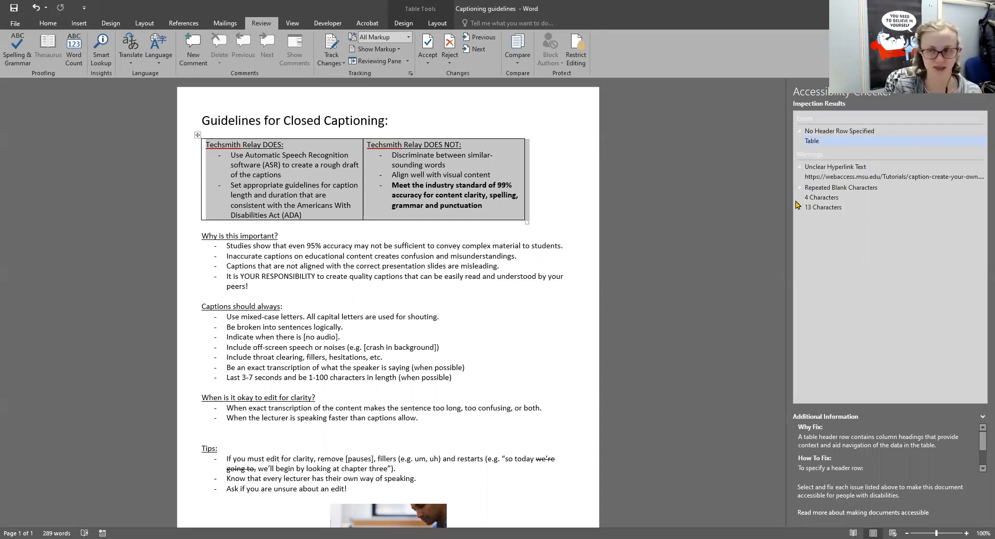
{"action": "left_click", "coordinate": [440, 205]}
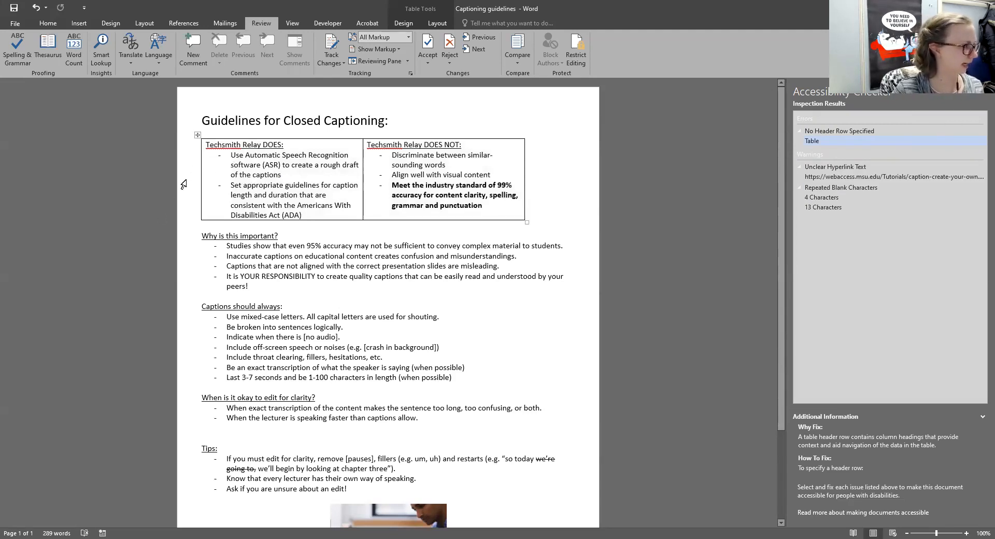
{"action": "left_click", "coordinate": [183, 185]}
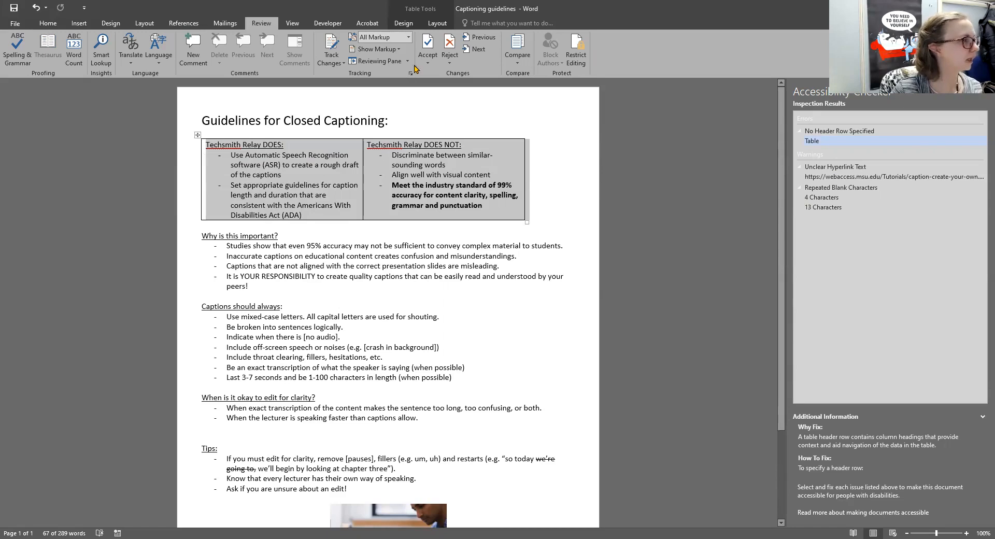
{"action": "left_click", "coordinate": [439, 25]}
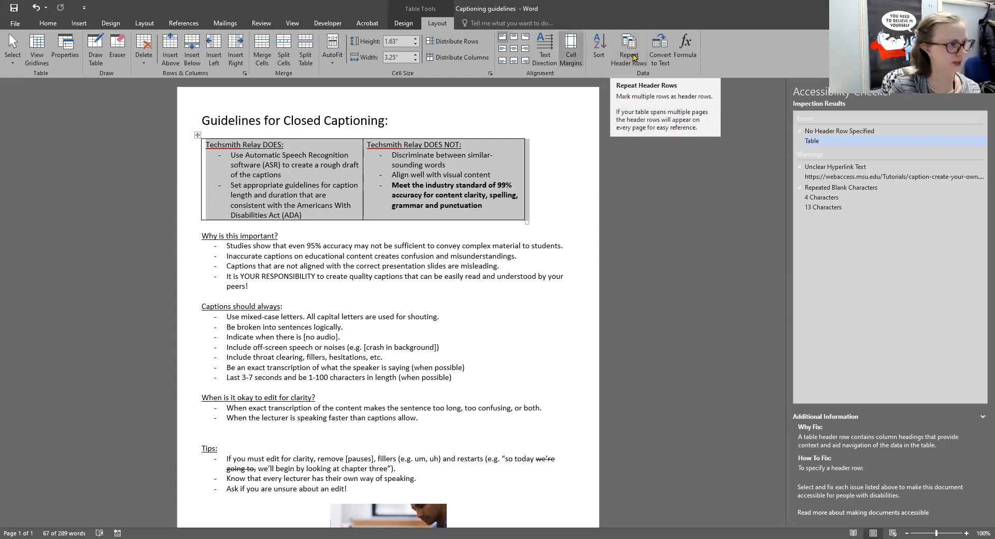
{"action": "left_click", "coordinate": [630, 60]}
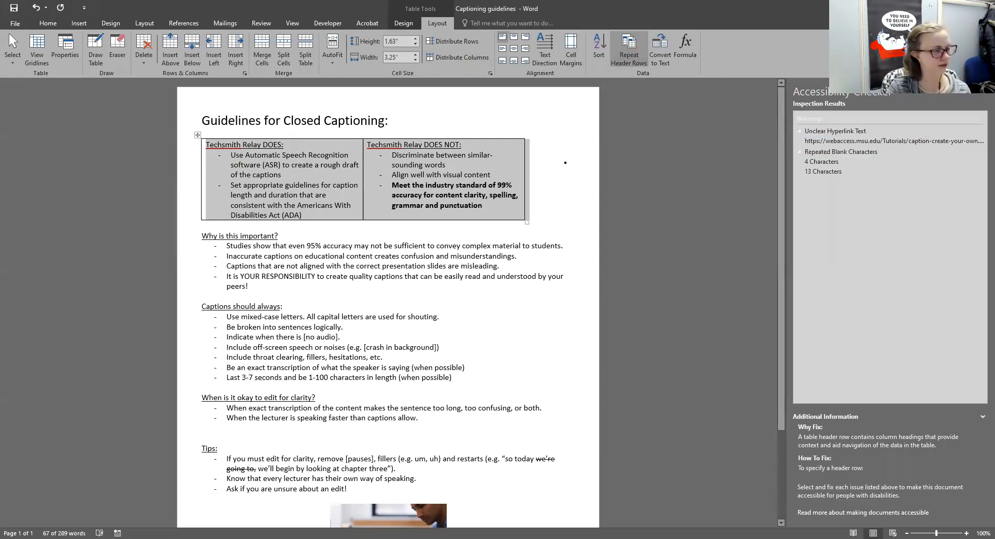
{"action": "left_click", "coordinate": [562, 165]}
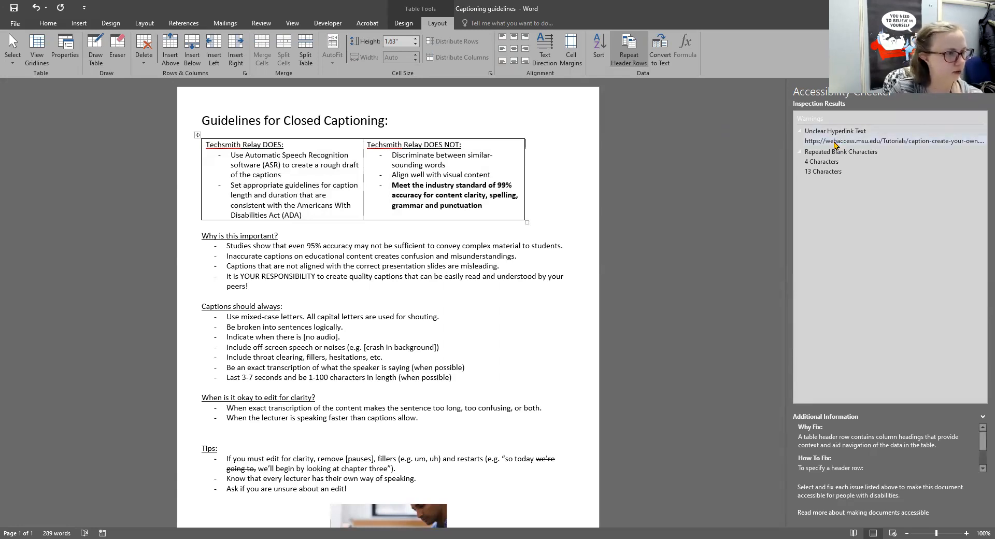
Change the URL Resource hyperlink's display text to 'Create Caption How-To'.
{"action": "left_click", "coordinate": [835, 145]}
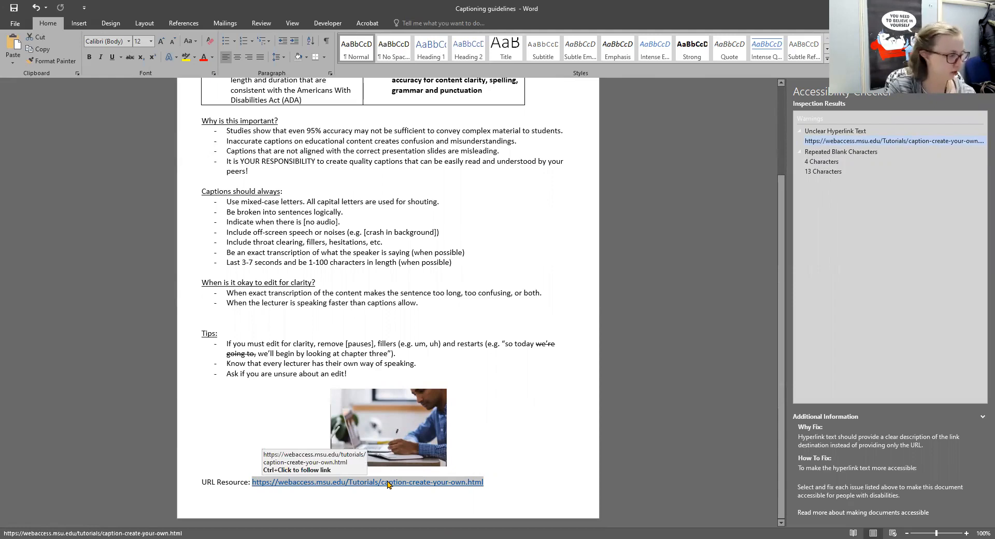
{"action": "right_click", "coordinate": [389, 484]}
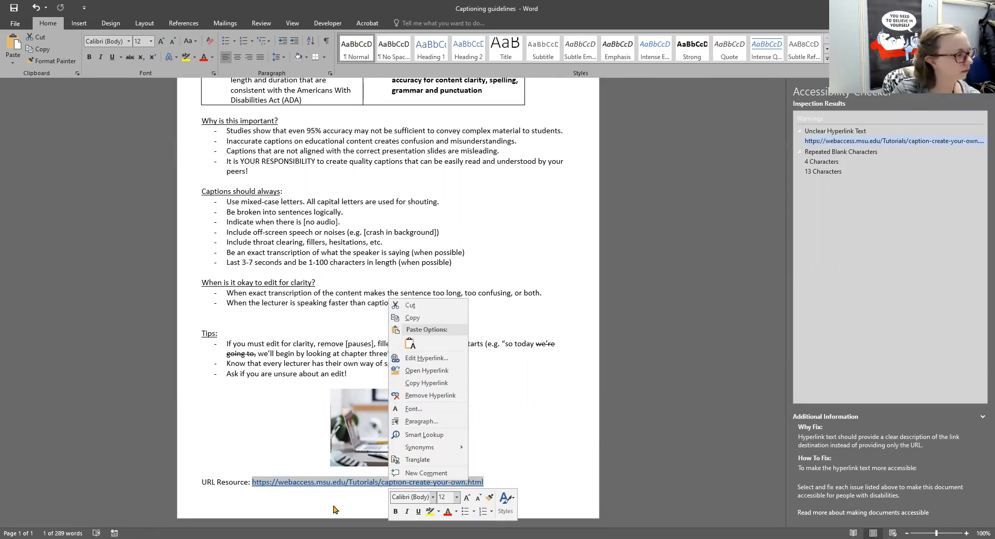
{"action": "right_click", "coordinate": [341, 487]}
{"action": "left_click", "coordinate": [395, 361]}
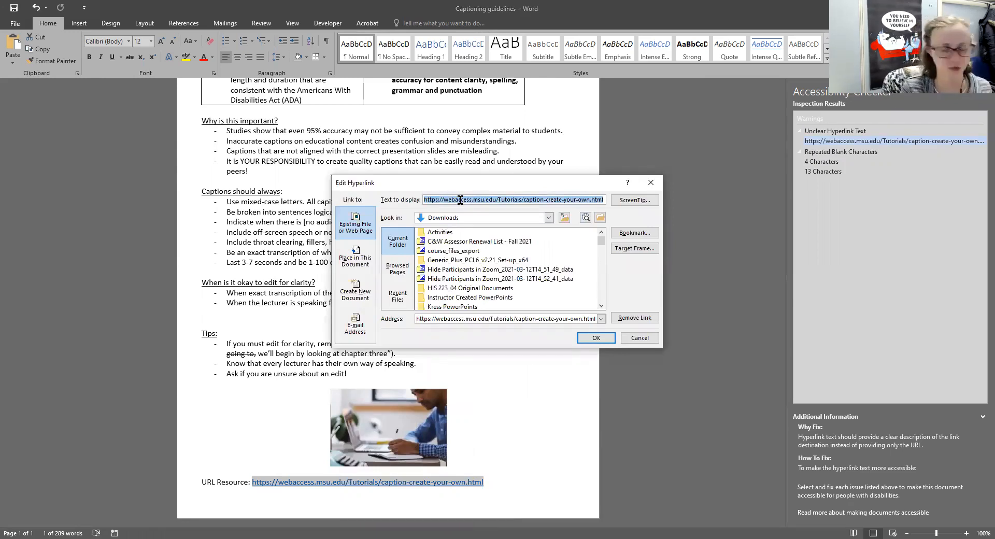
{"action": "type", "text": "Cr"}
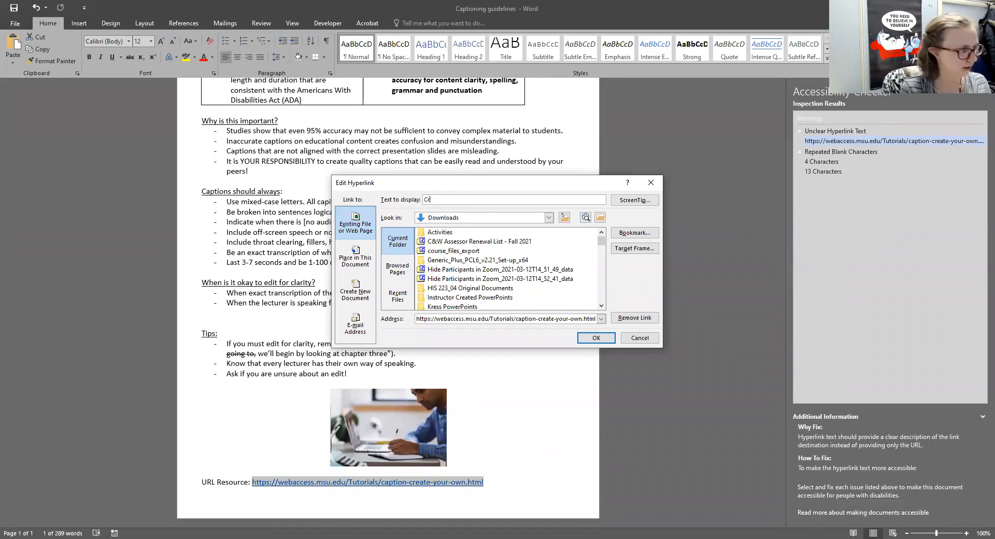
{"action": "type", "text": "eate Caption How-To"}
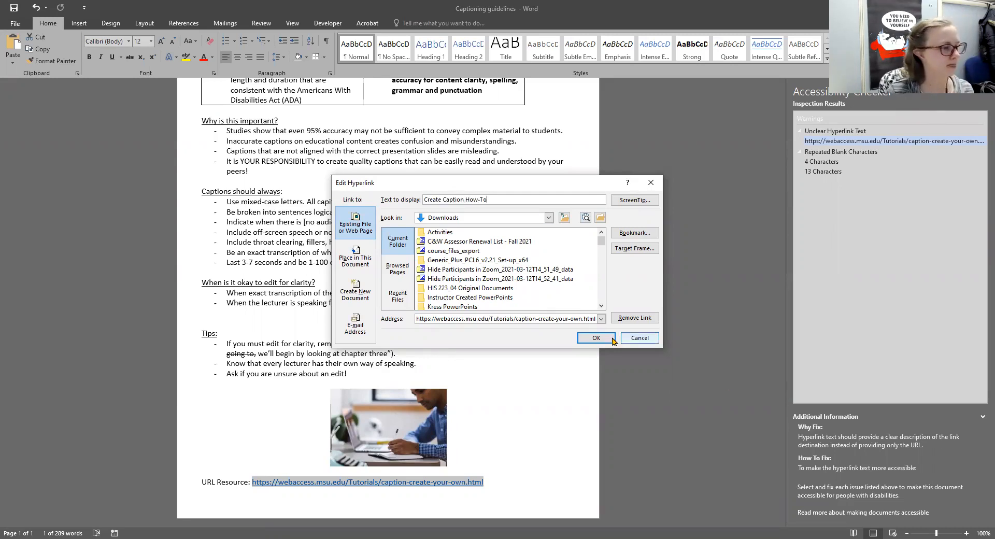
{"action": "left_click", "coordinate": [596, 337]}
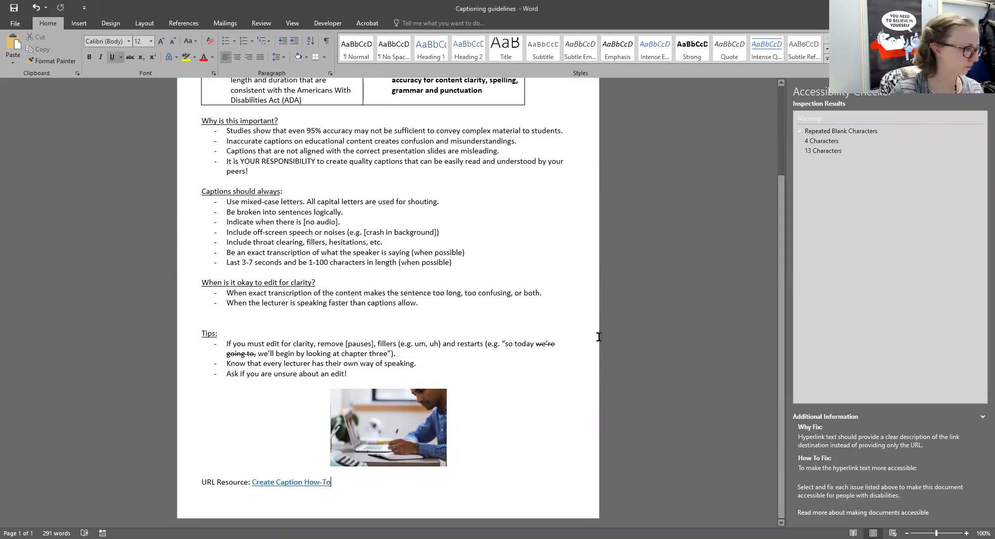
{"action": "left_click", "coordinate": [559, 402]}
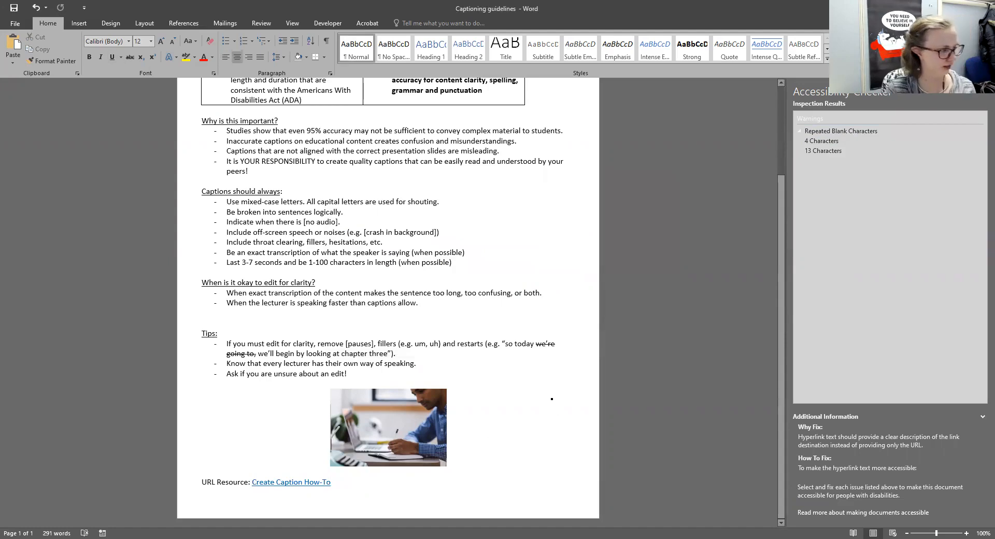
Delete the 4 repeated blank characters after 'allow.'.
{"action": "left_click", "coordinate": [849, 142]}
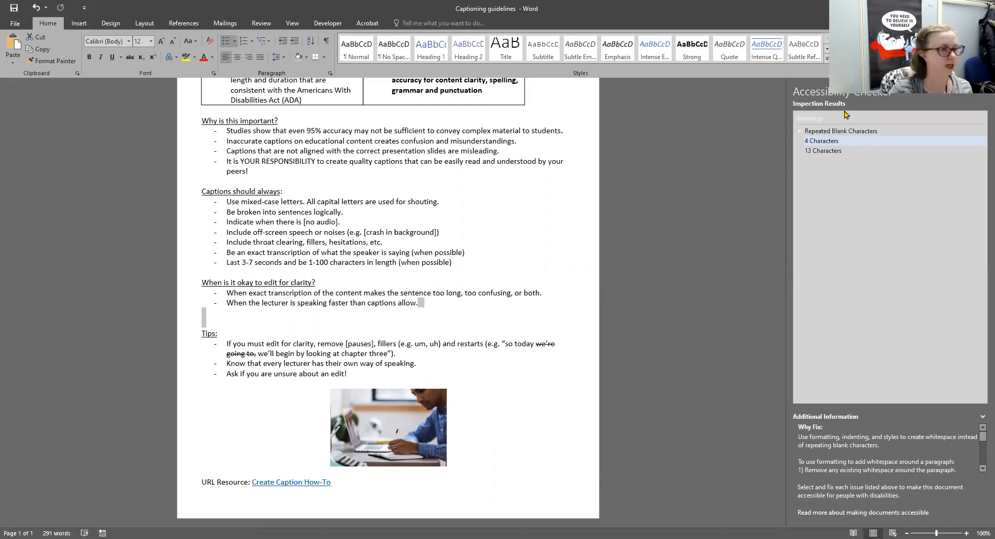
{"action": "left_click", "coordinate": [418, 317]}
{"action": "left_click", "coordinate": [438, 302]}
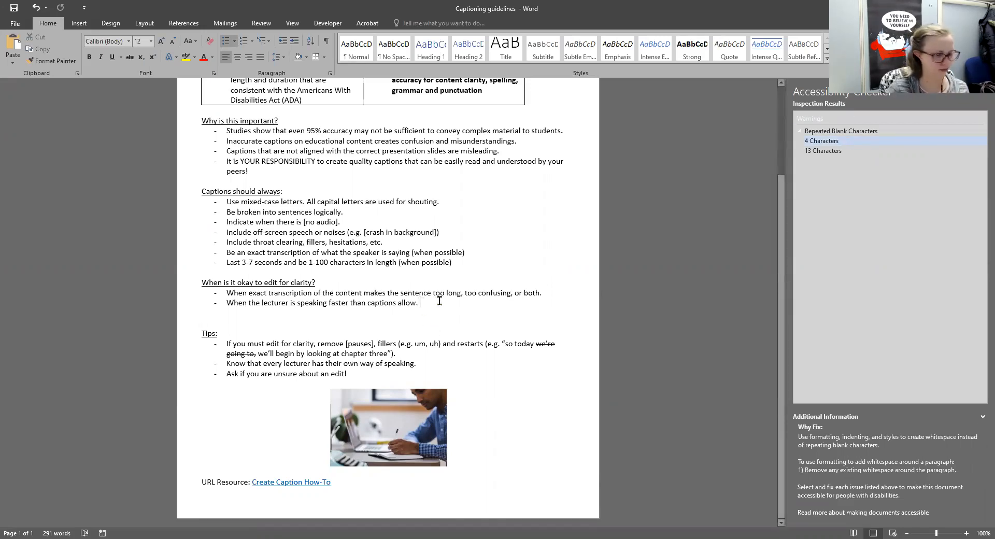
{"action": "key", "text": "BackSpace"}
{"action": "key", "text": "BackSpace"}
{"action": "key", "text": "BackSpace"}
{"action": "key", "text": "BackSpace"}
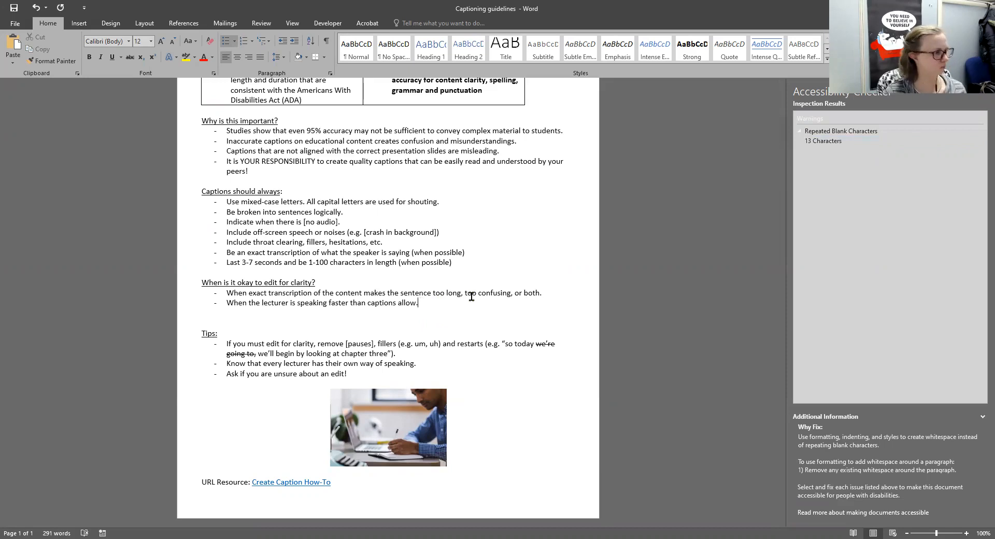
Remove the blank characters after 'edit!', then show slide 12 in PowerPoint.
{"action": "left_click", "coordinate": [823, 141]}
{"action": "left_click", "coordinate": [372, 370]}
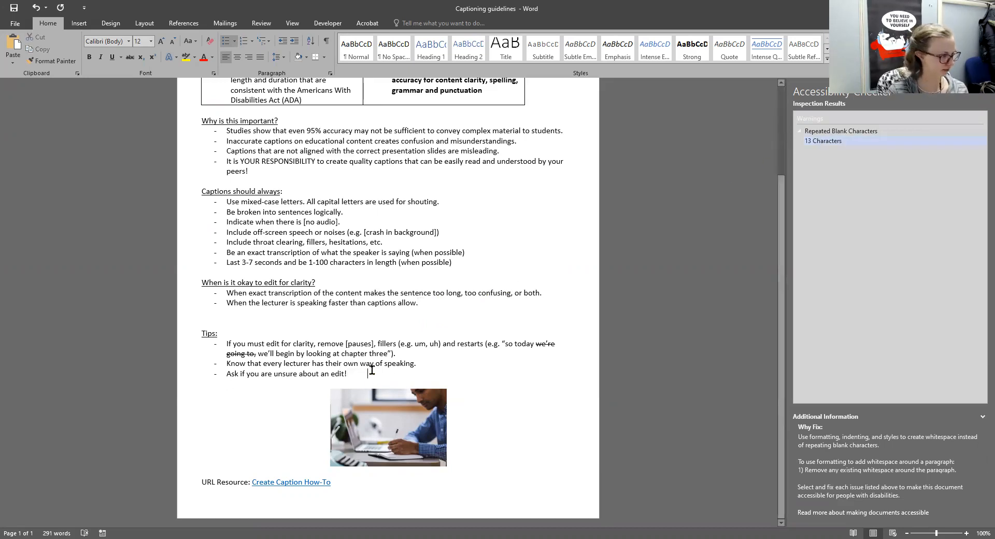
{"action": "key", "text": "BackSpace"}
{"action": "key", "text": "BackSpace"}
{"action": "key", "text": "BackSpace"}
{"action": "key", "text": "BackSpace"}
{"action": "key", "text": "BackSpace"}
{"action": "key", "text": "BackSpace"}
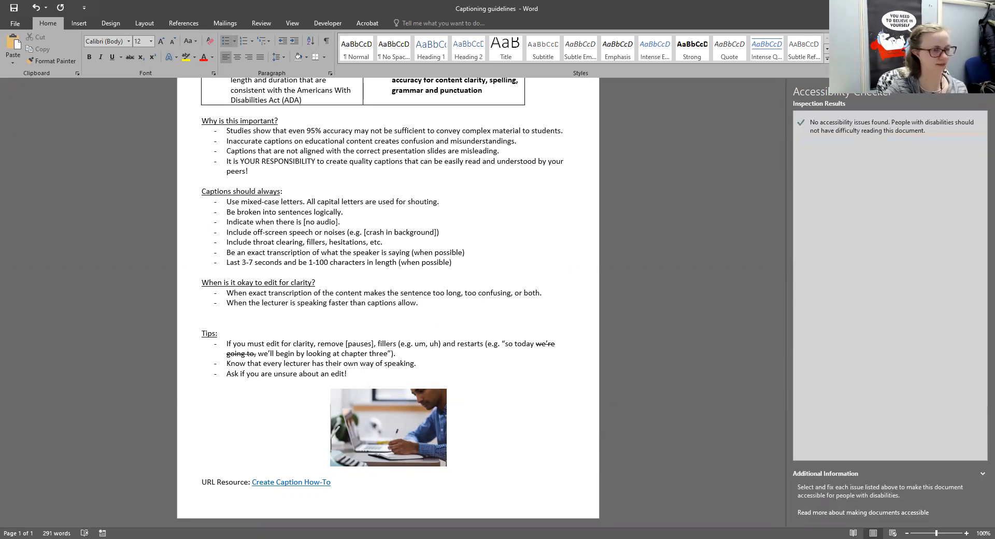
{"action": "left_click", "coordinate": [477, 327]}
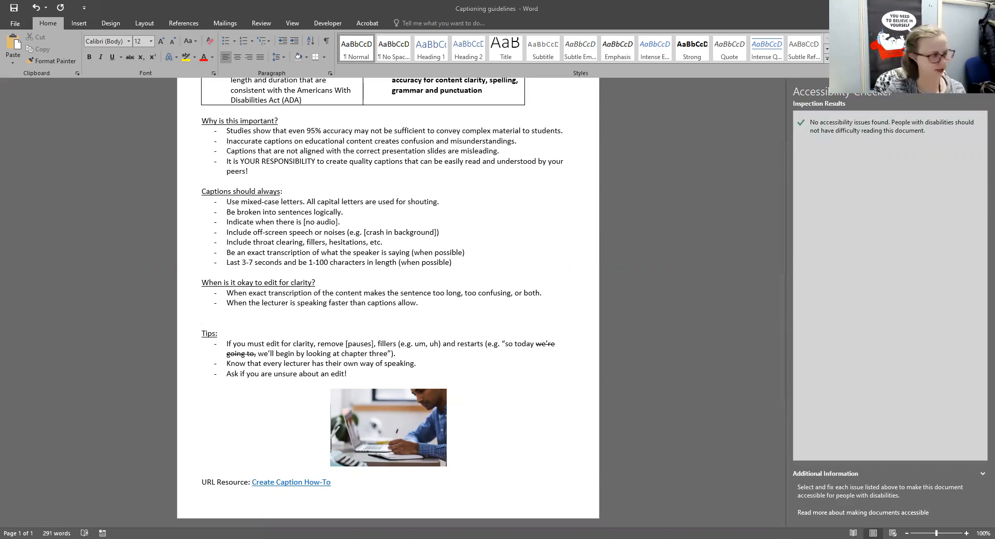
{"action": "key", "text": "alt+Tab"}
{"action": "left_click", "coordinate": [20, 253]}
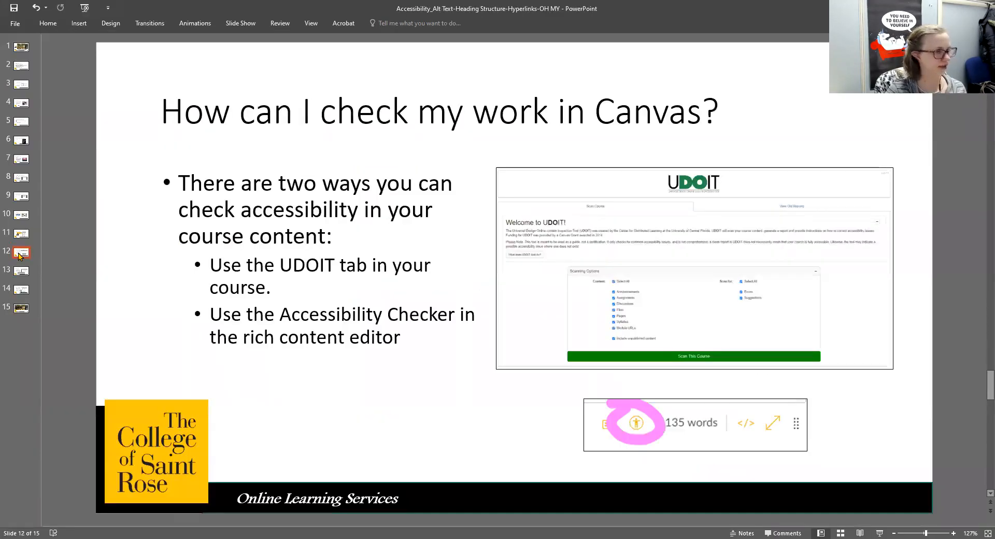
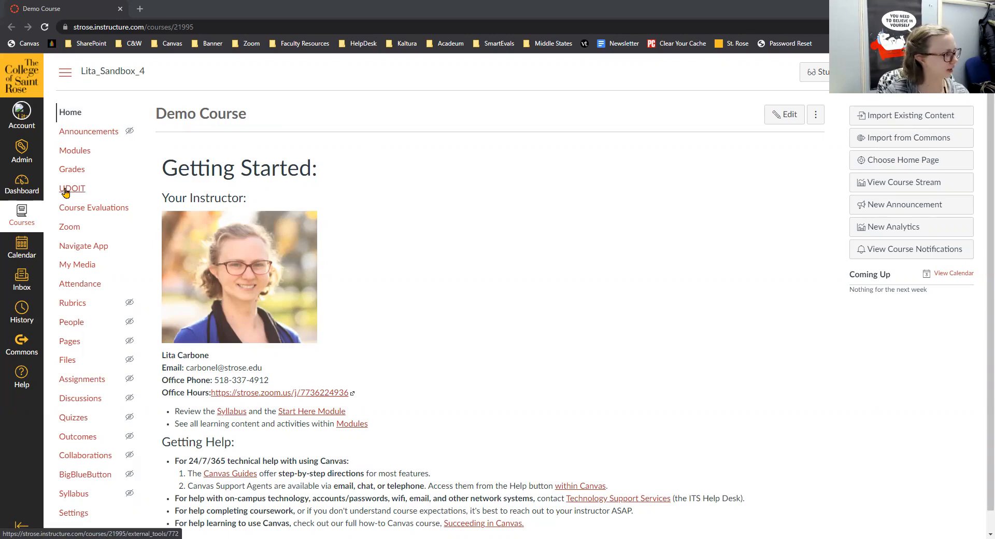
Open UDOIT and check that Scanning Options include every content type, errors, suggestions and unpublished content.
{"action": "left_click", "coordinate": [65, 191]}
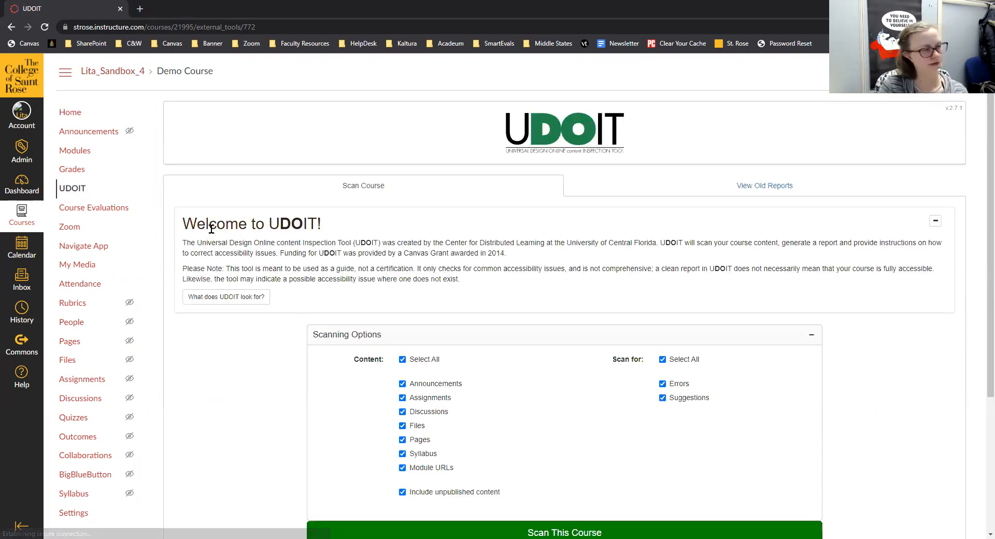
{"action": "scroll", "coordinate": [510, 233], "scroll_direction": "down", "scroll_amount": 2}
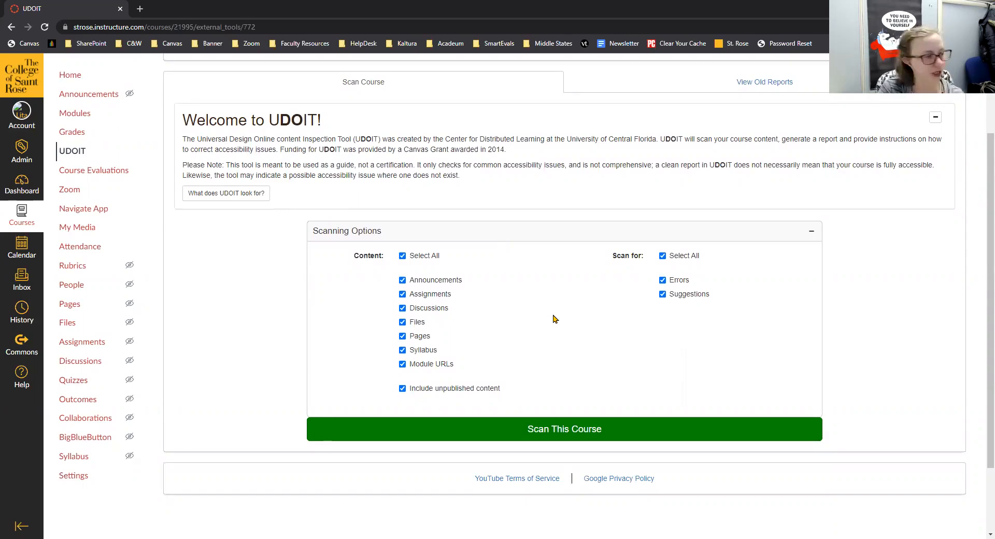
{"action": "scroll", "coordinate": [533, 301], "scroll_direction": "up", "scroll_amount": 2}
{"action": "scroll", "coordinate": [534, 301], "scroll_direction": "down", "scroll_amount": 2}
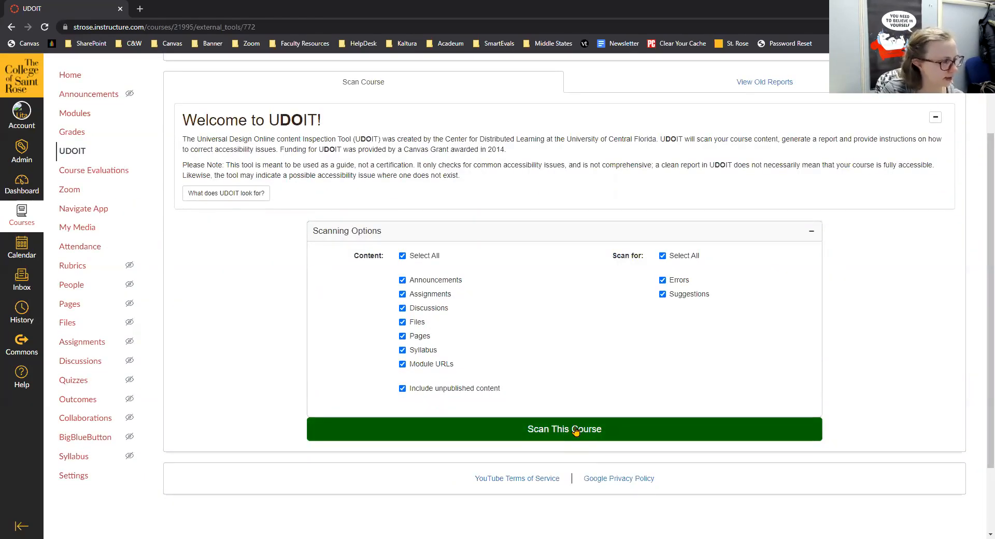
Scan the Demo Course, producing a report of 1 error, 10 suggestions and 1 unscannable file.
{"action": "left_click", "coordinate": [516, 429]}
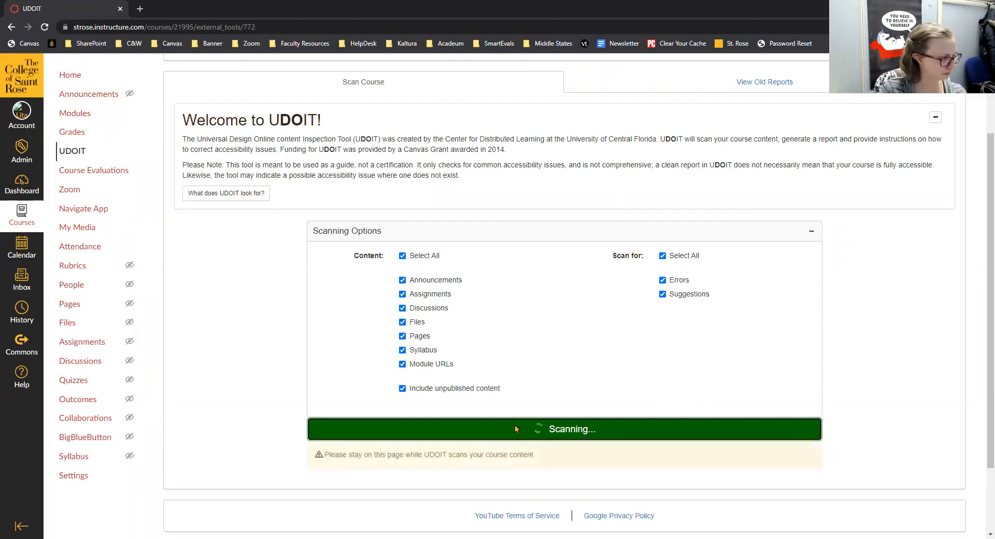
{"action": "scroll", "coordinate": [516, 429], "scroll_direction": "down", "scroll_amount": 2}
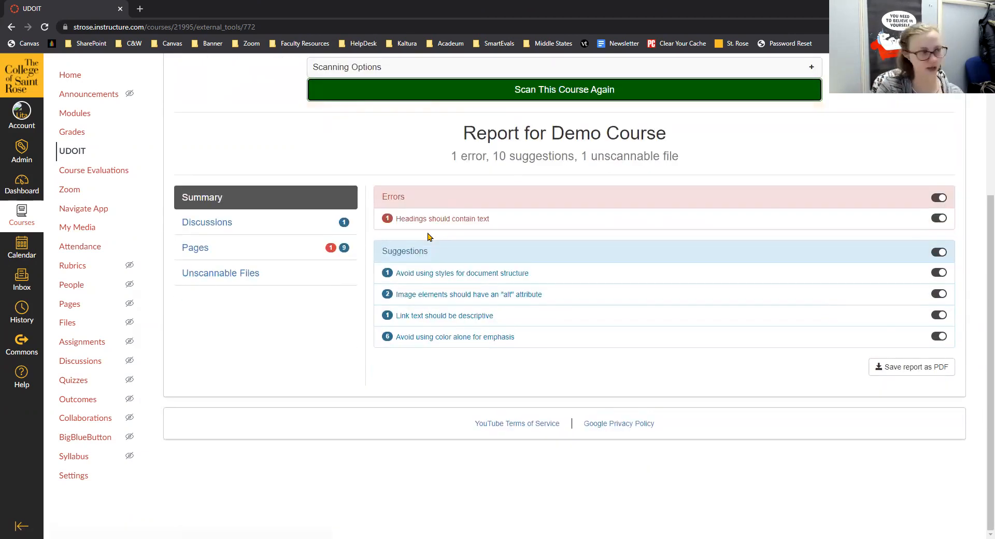
{"action": "scroll", "coordinate": [428, 237], "scroll_direction": "up", "scroll_amount": 1}
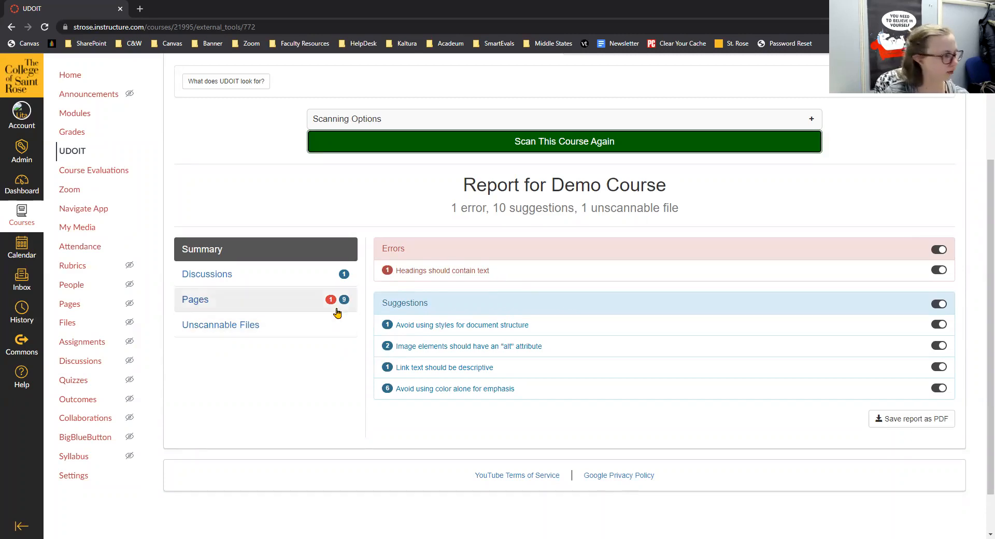
Show the Pages results and view the source of the empty heading error.
{"action": "left_click", "coordinate": [201, 300]}
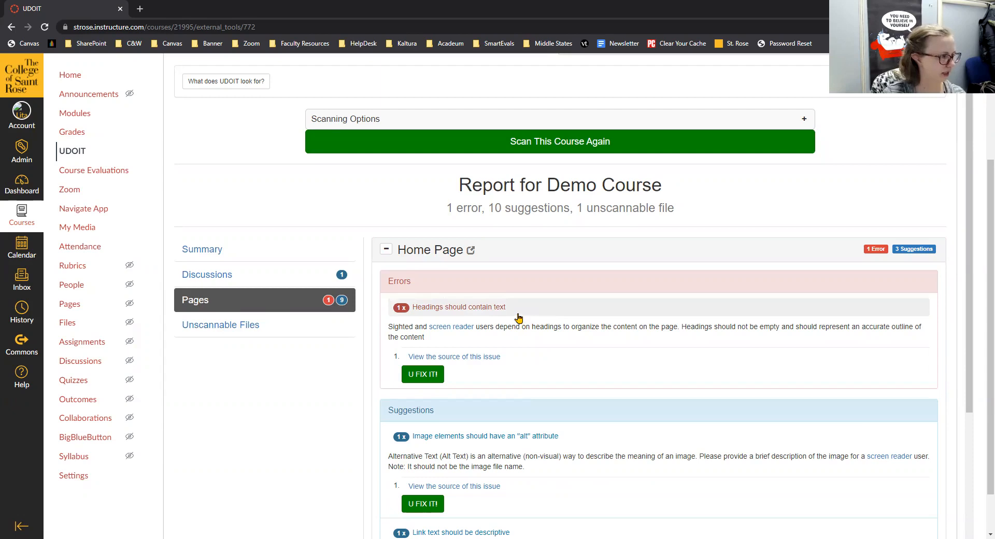
{"action": "left_click", "coordinate": [455, 357]}
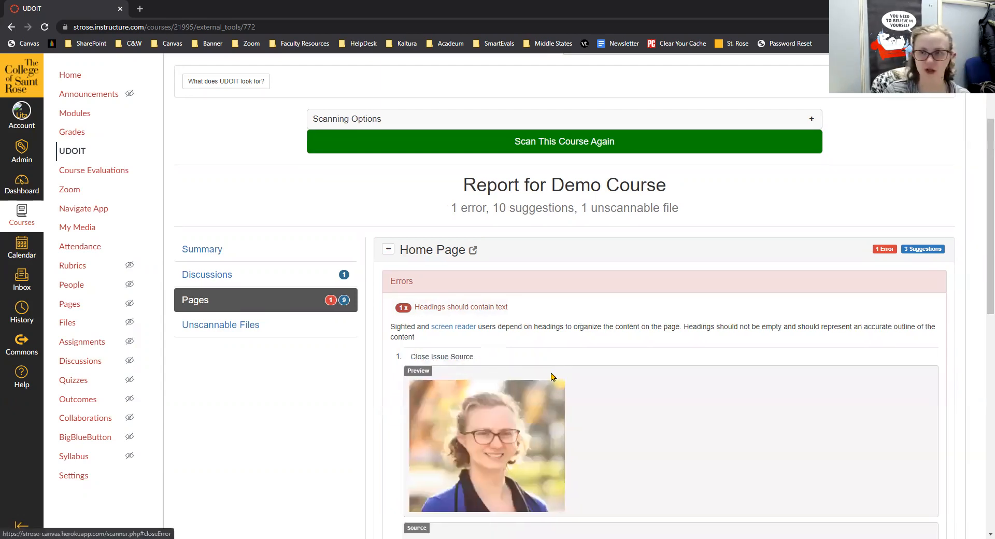
{"action": "scroll", "coordinate": [573, 405], "scroll_direction": "down", "scroll_amount": 3}
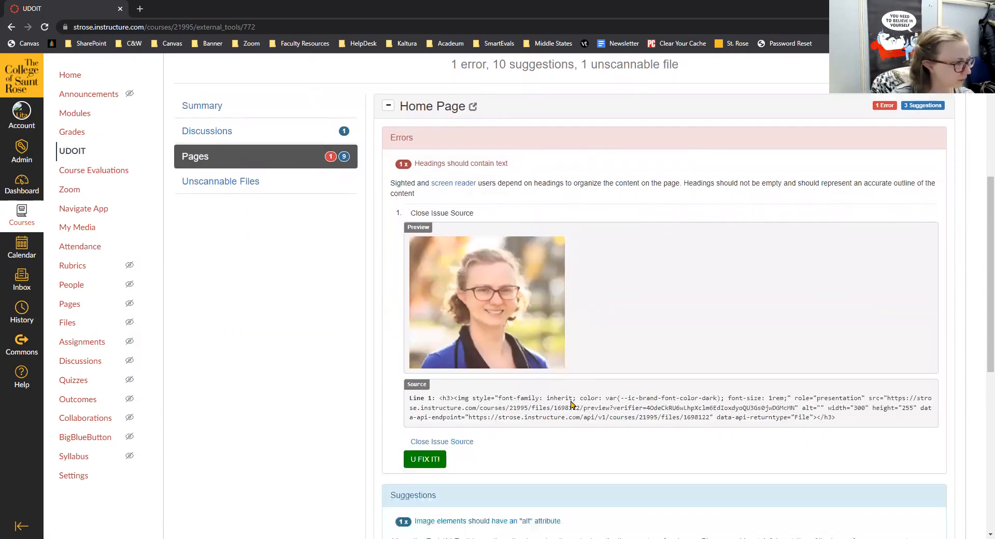
{"action": "scroll", "coordinate": [572, 406], "scroll_direction": "up", "scroll_amount": 1}
{"action": "scroll", "coordinate": [573, 405], "scroll_direction": "down", "scroll_amount": 1}
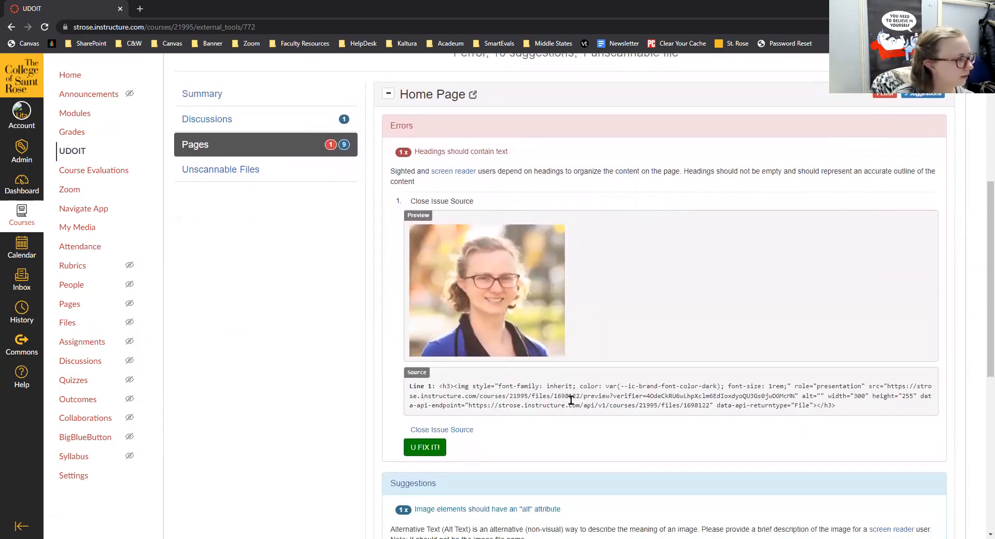
Set the Home Page heading text to 'Welcome to my Demo Course' and submit the fix.
{"action": "left_click", "coordinate": [440, 448]}
{"action": "scroll", "coordinate": [543, 398], "scroll_direction": "down", "scroll_amount": 1}
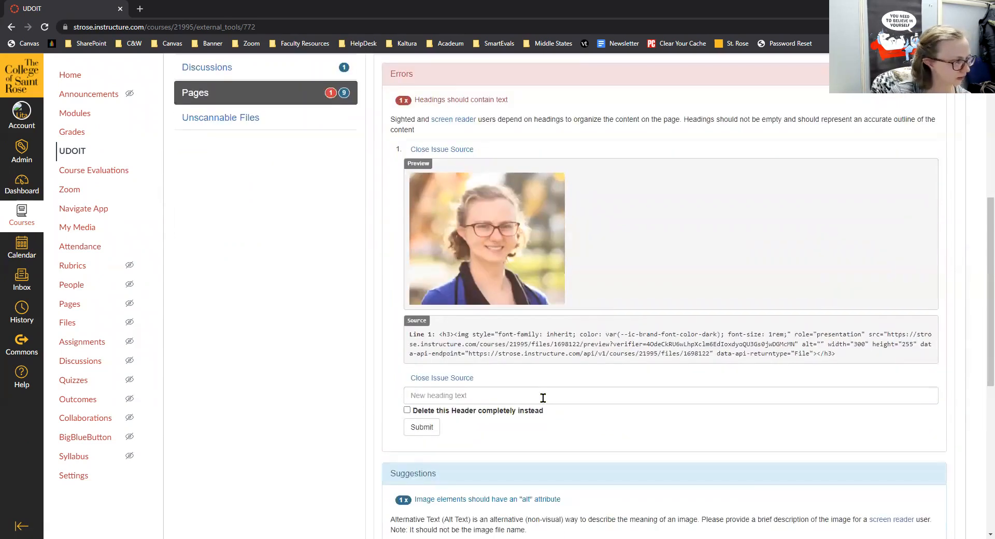
{"action": "left_click", "coordinate": [539, 392]}
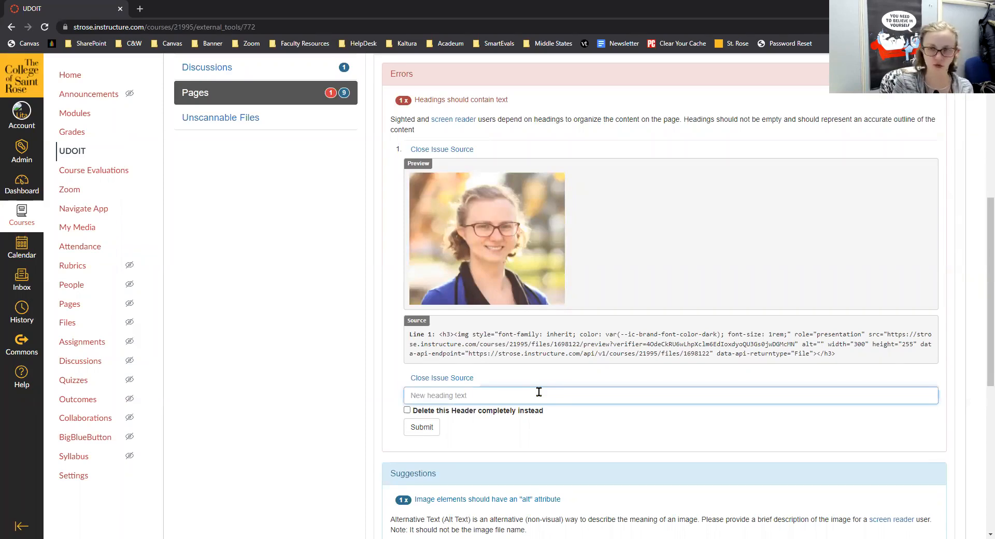
{"action": "type", "text": "Welcome to"}
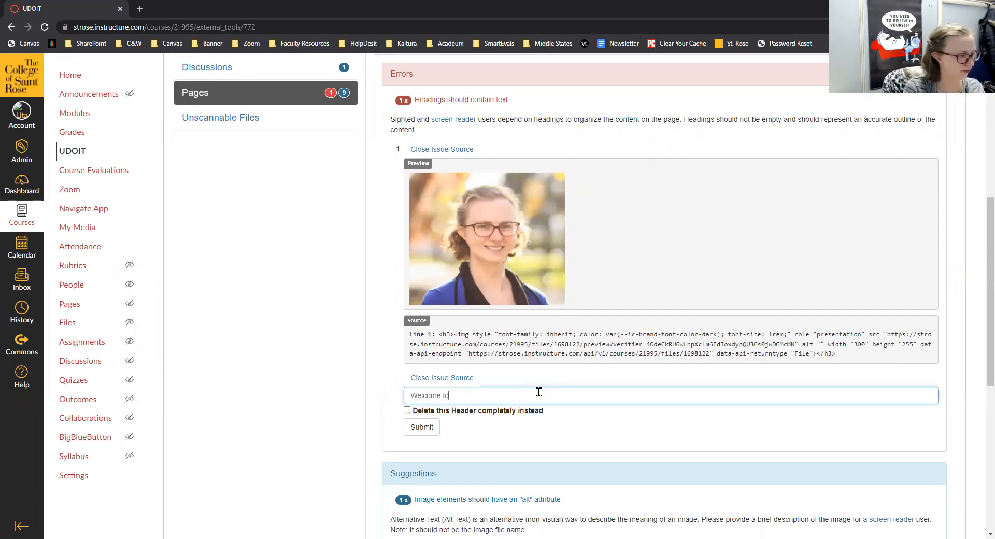
{"action": "type", "text": " my Dem"}
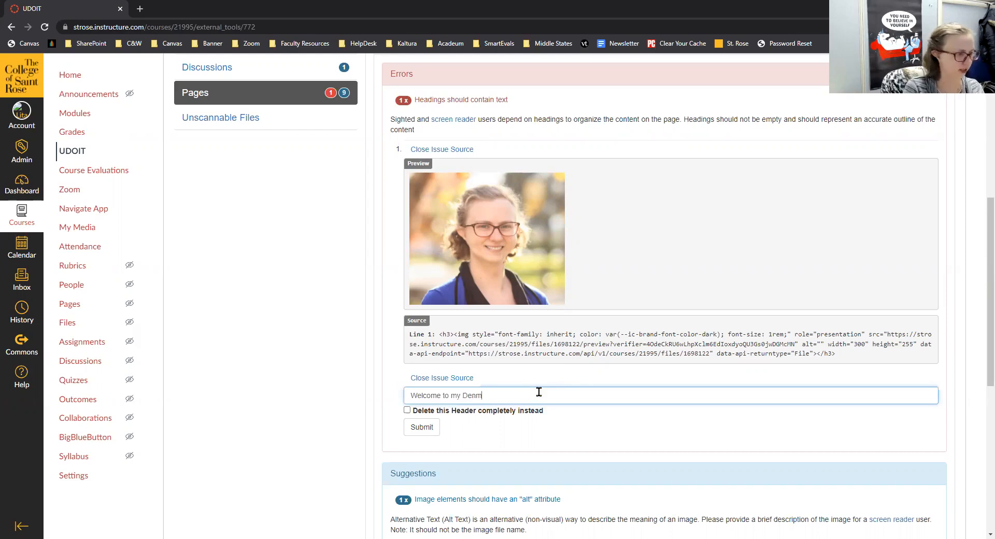
{"action": "type", "text": "o Course!"}
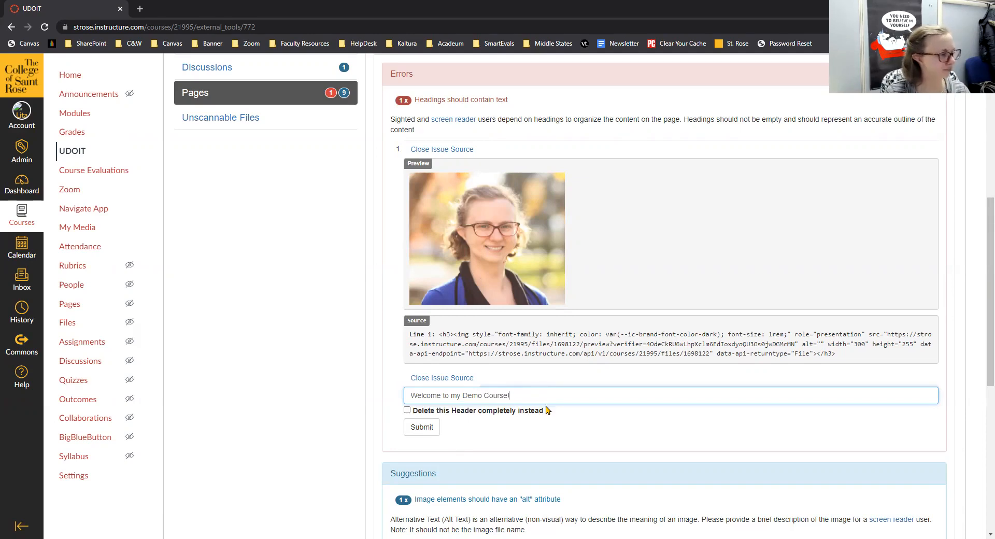
{"action": "left_click", "coordinate": [420, 427]}
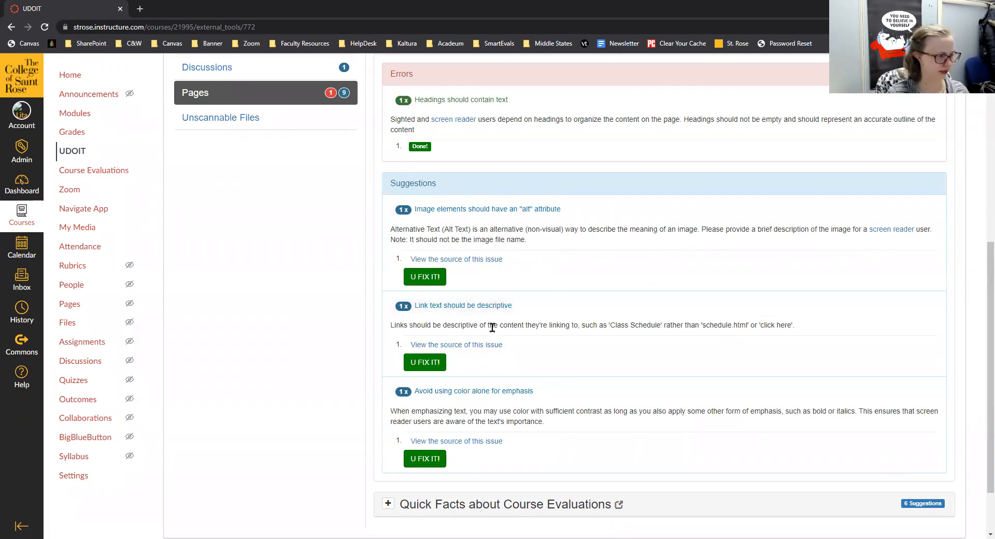
Give the Home Page instructor photo alt text naming the instructor and submit it.
{"action": "scroll", "coordinate": [492, 389], "scroll_direction": "down", "scroll_amount": 1}
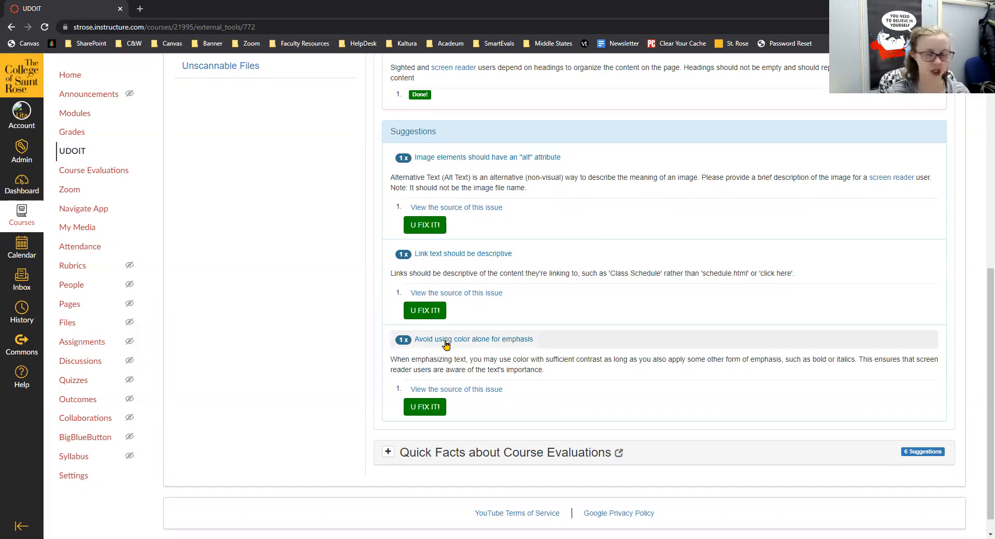
{"action": "left_click", "coordinate": [515, 158]}
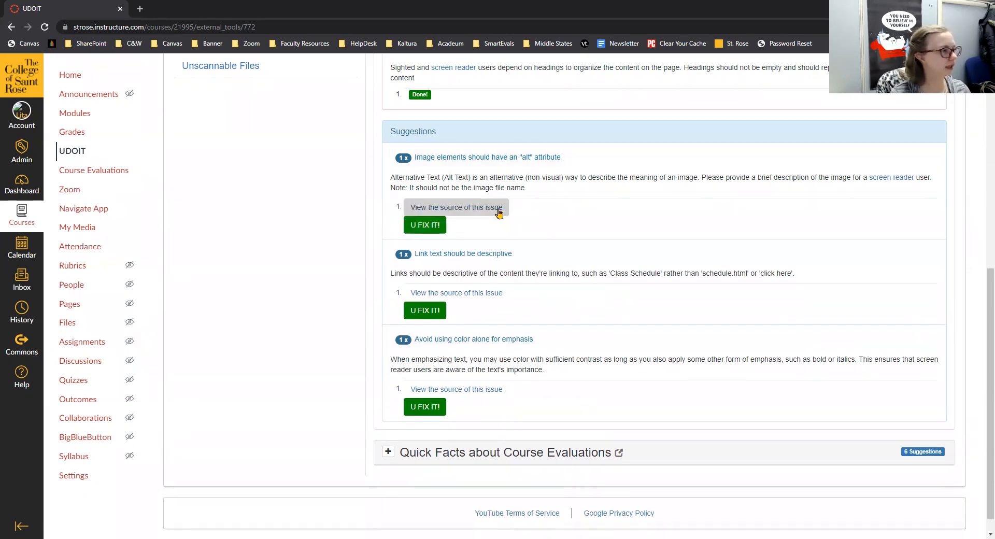
{"action": "left_click", "coordinate": [496, 209]}
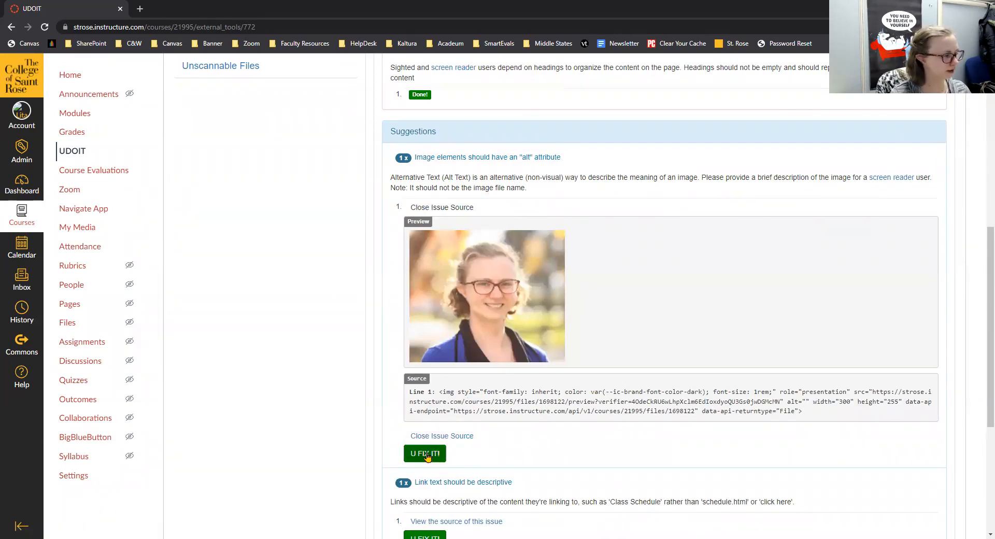
{"action": "left_click", "coordinate": [441, 454]}
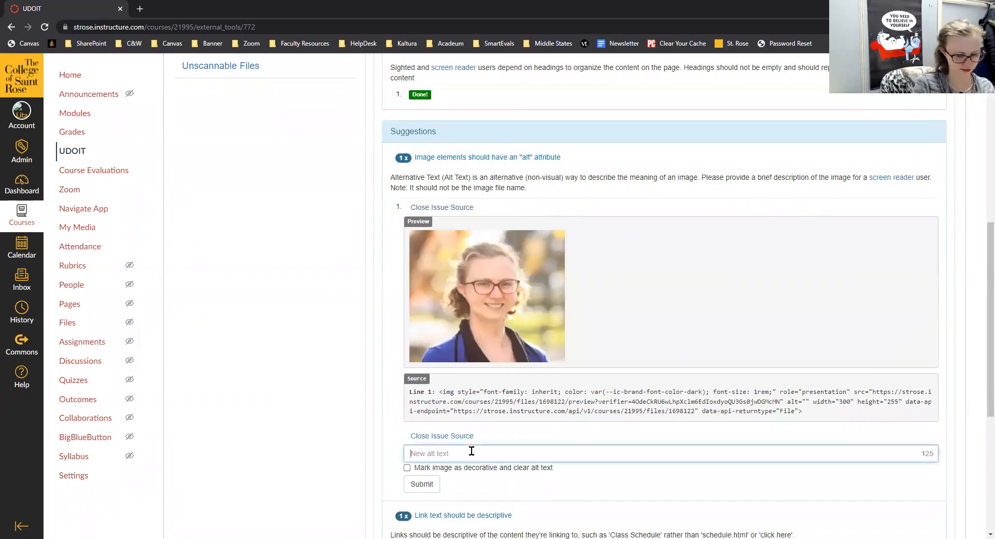
{"action": "type", "text": "Your inst"}
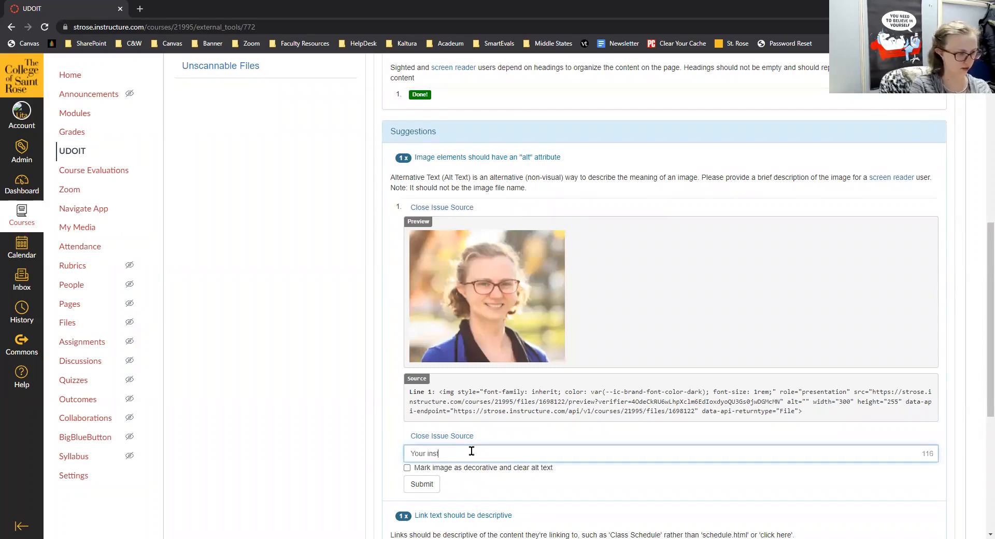
{"action": "type", "text": "ructor"}
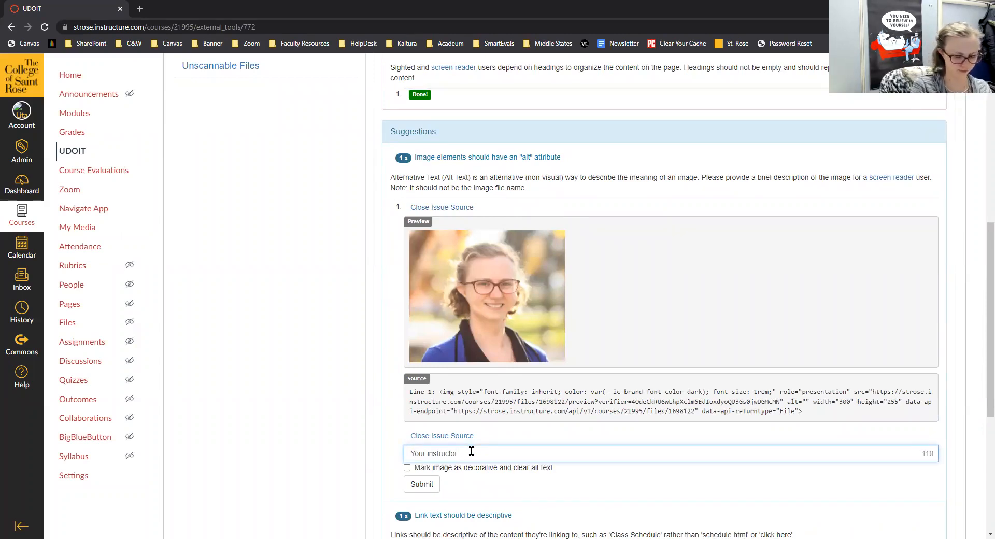
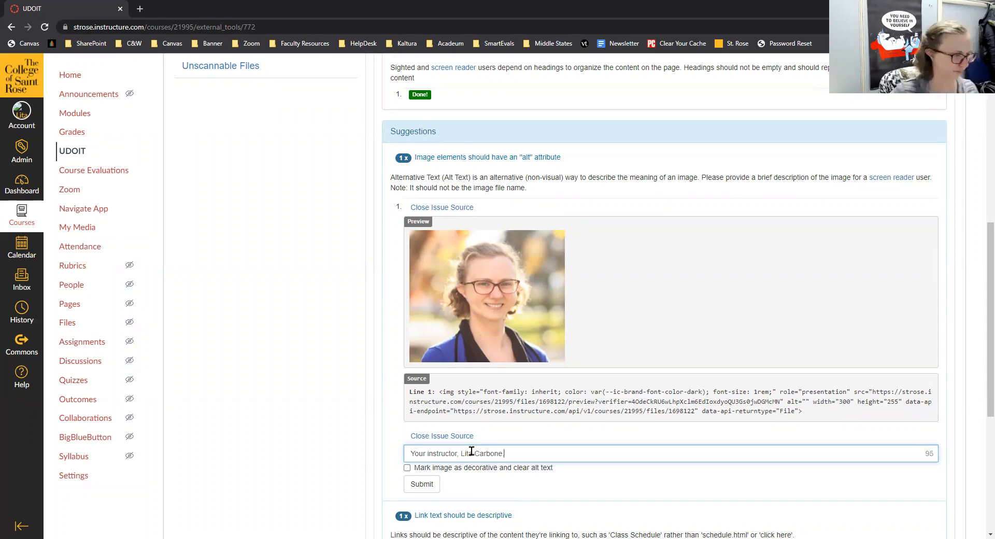
{"action": "left_click", "coordinate": [433, 483]}
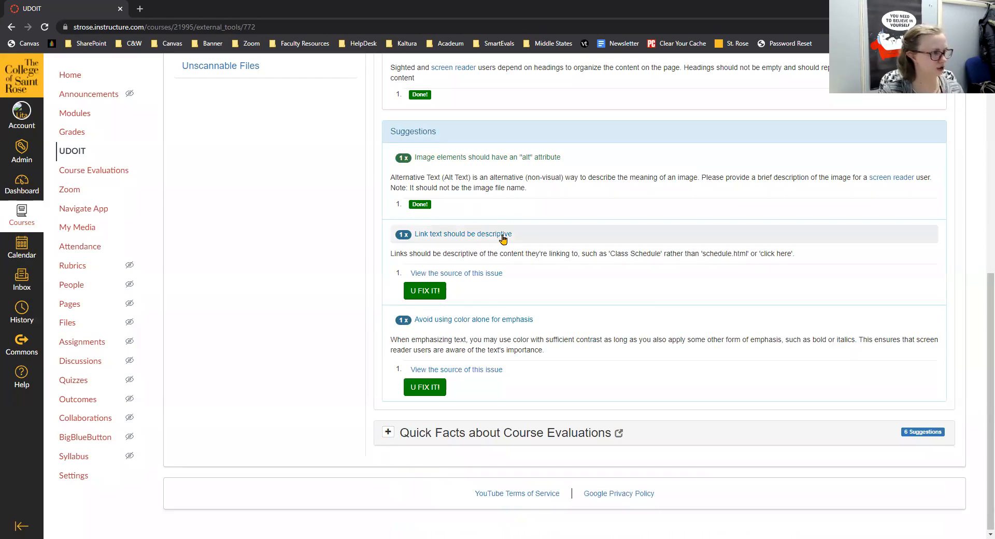
Replace the bare Zoom meeting link's text with 'Zoom Office Hours' and submit it.
{"action": "left_click", "coordinate": [490, 274]}
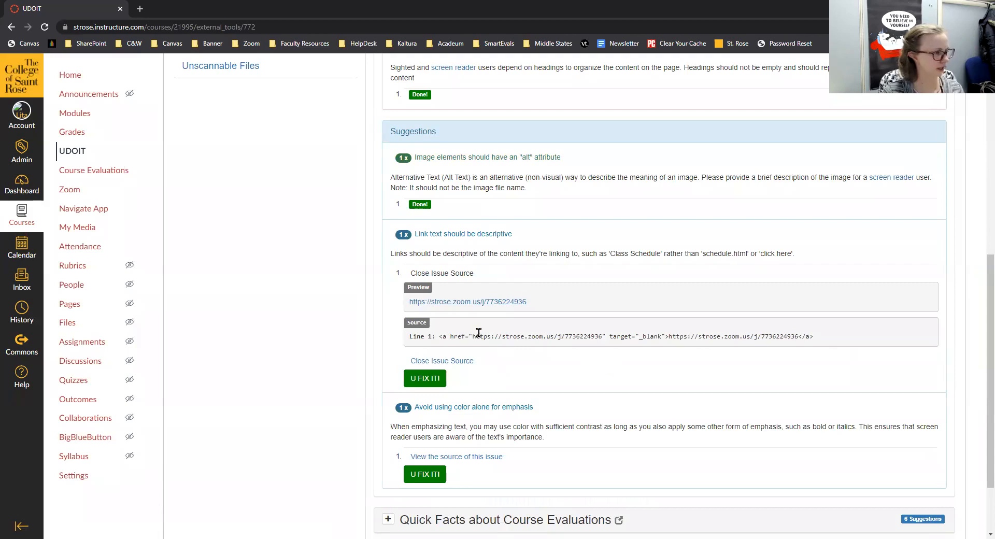
{"action": "left_click", "coordinate": [416, 380]}
{"action": "left_click", "coordinate": [448, 377]}
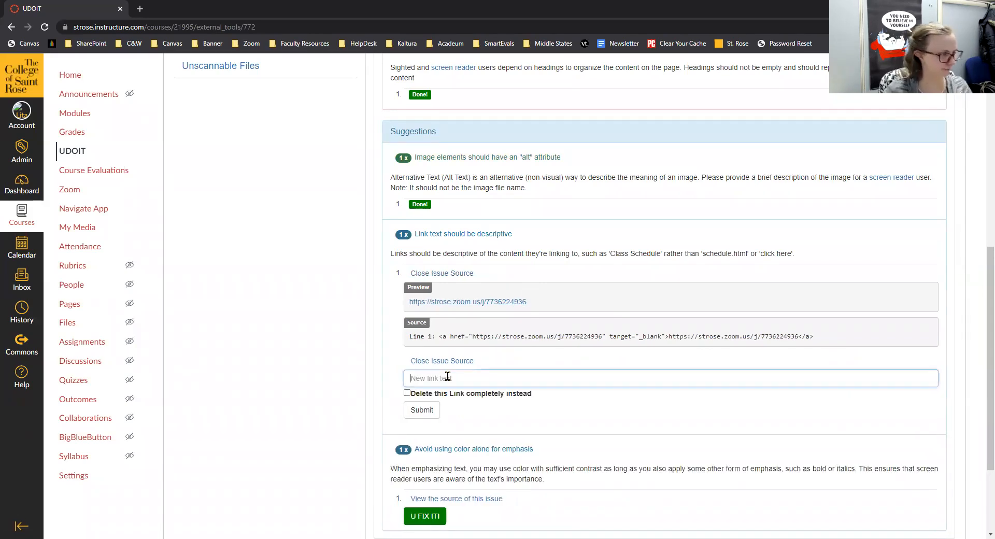
{"action": "type", "text": "Zoom C"}
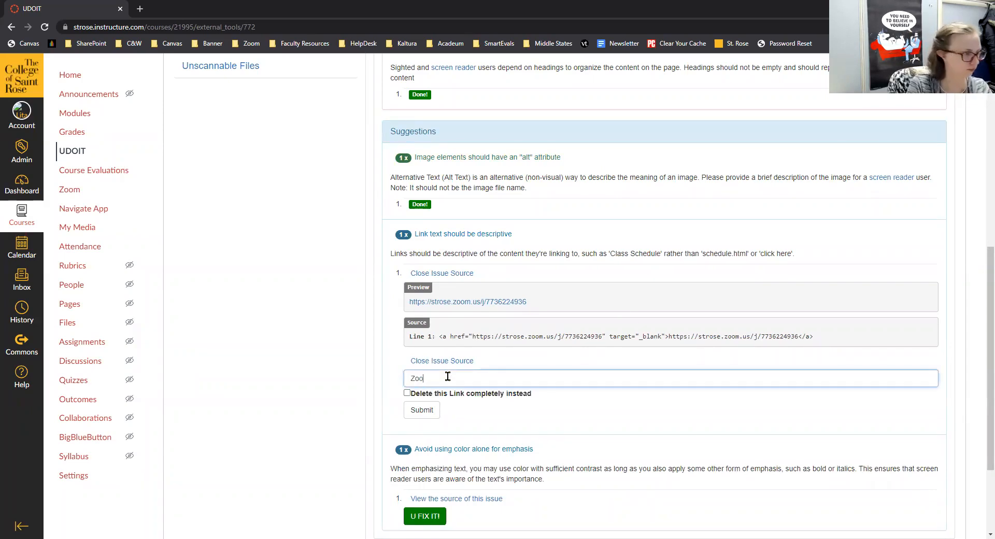
{"action": "key", "text": "BackSpace"}
{"action": "key", "text": "BackSpace"}
{"action": "key", "text": "BackSpace"}
{"action": "key", "text": "BackSpace"}
{"action": "key", "text": "BackSpace"}
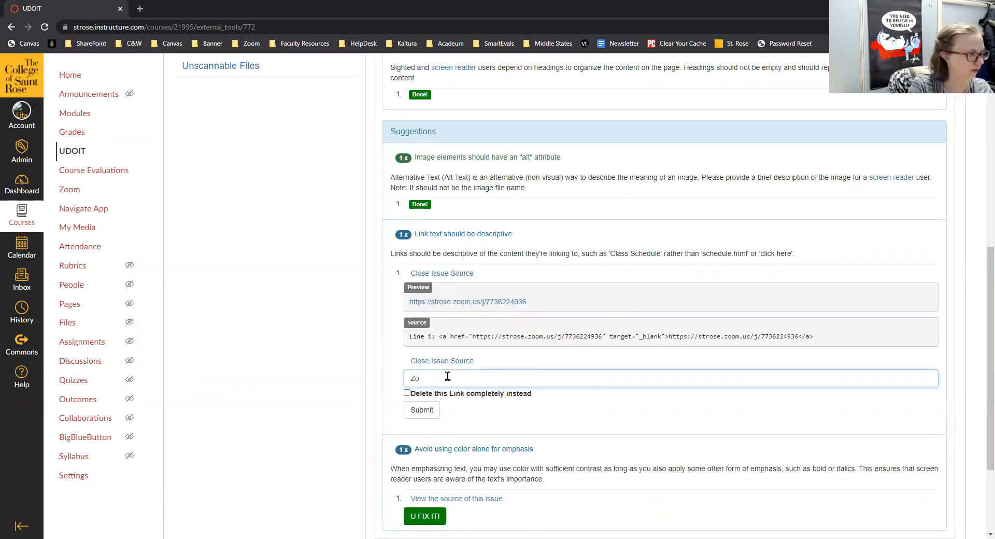
{"action": "type", "text": "oom C"}
{"action": "type", "text": "ffice Hours"}
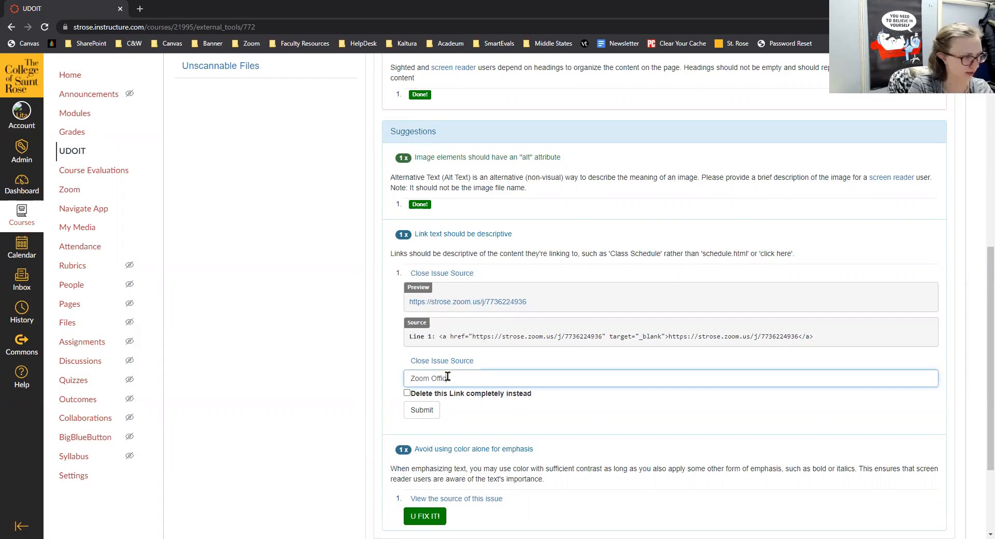
{"action": "left_click", "coordinate": [421, 409]}
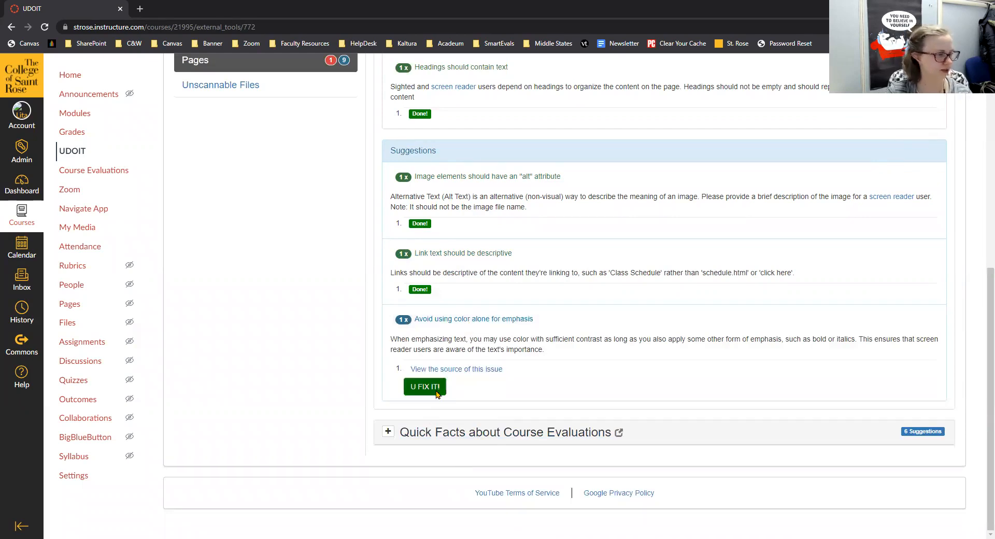
Remove the colour from the 'Getting Started:' text and submit the fix.
{"action": "left_click", "coordinate": [485, 373]}
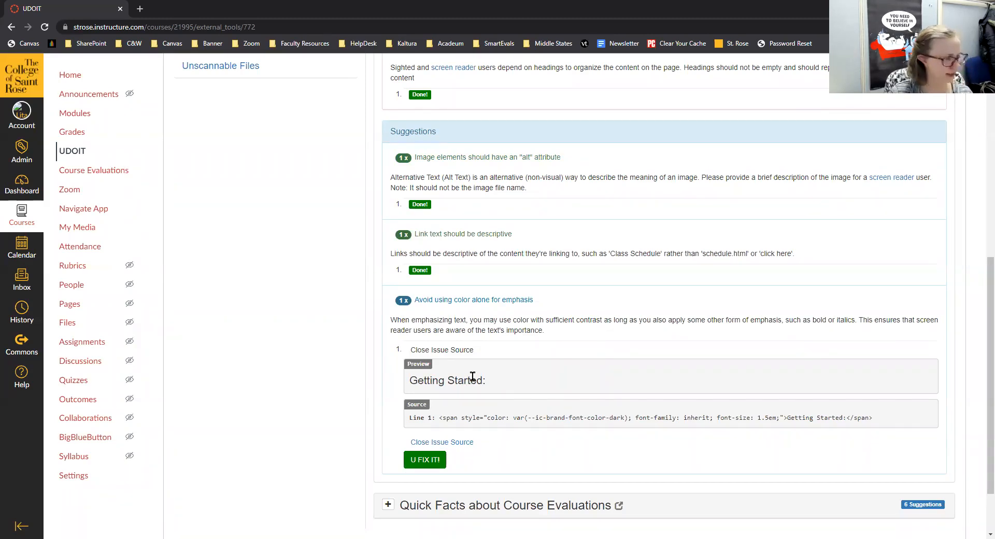
{"action": "left_click", "coordinate": [430, 461]}
{"action": "scroll", "coordinate": [487, 447], "scroll_direction": "down", "scroll_amount": 3}
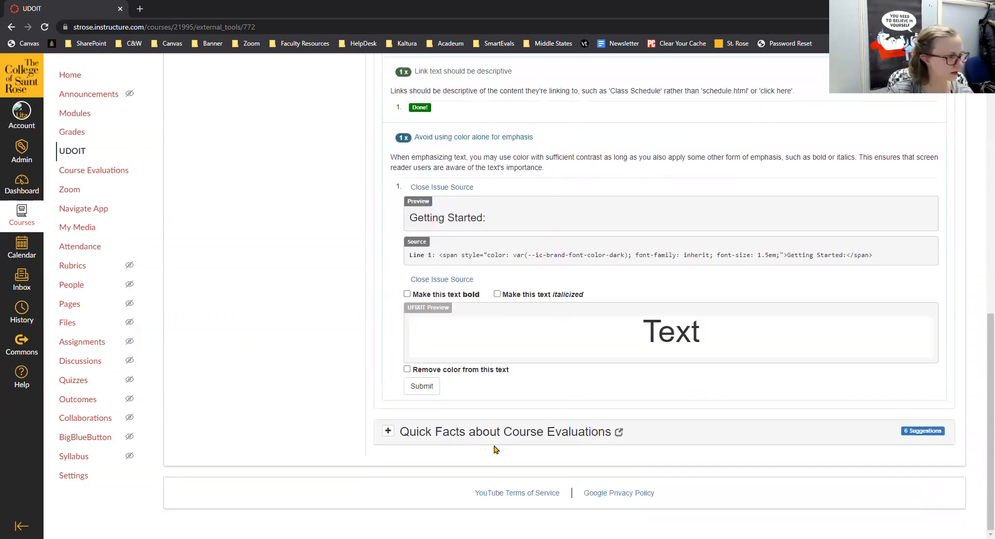
{"action": "left_click", "coordinate": [473, 369]}
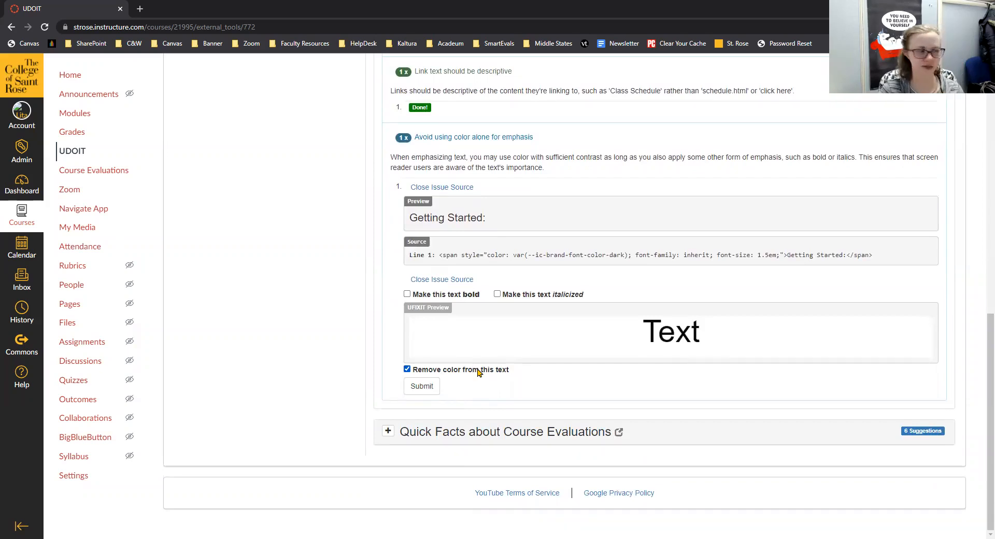
{"action": "left_click", "coordinate": [417, 387]}
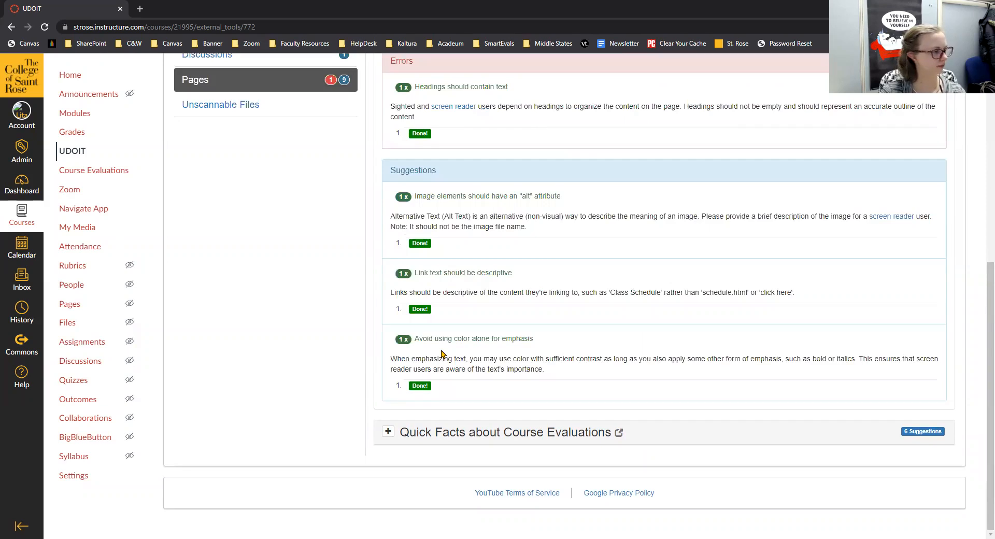
{"action": "scroll", "coordinate": [441, 354], "scroll_direction": "up", "scroll_amount": 3}
{"action": "scroll", "coordinate": [455, 416], "scroll_direction": "down", "scroll_amount": 3}
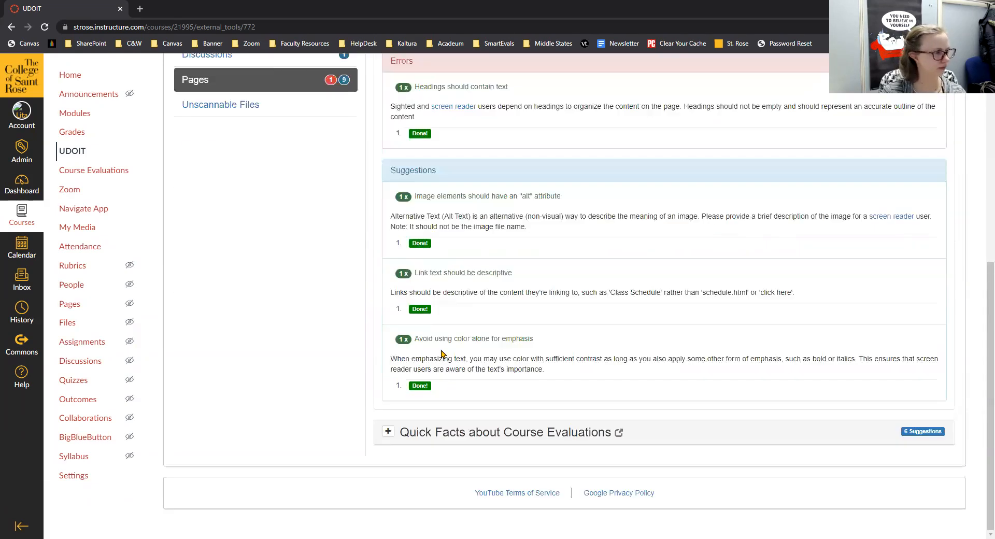
{"action": "left_click", "coordinate": [464, 435]}
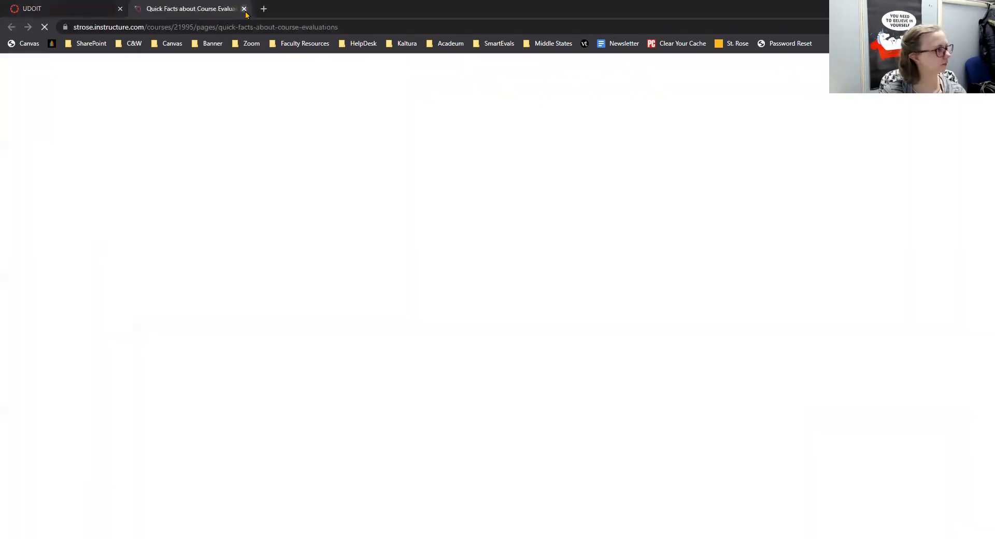
{"action": "left_click", "coordinate": [243, 7]}
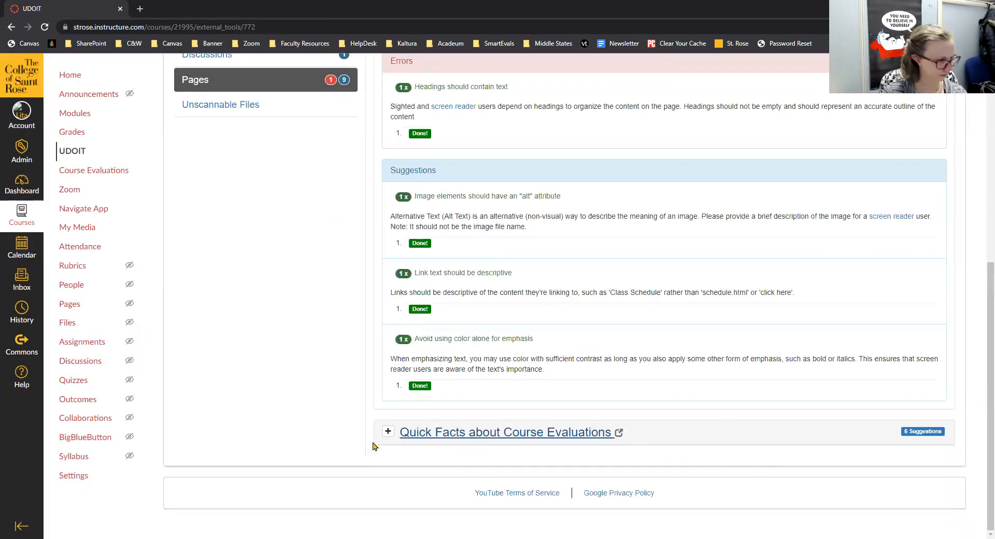
{"action": "scroll", "coordinate": [383, 438], "scroll_direction": "up", "scroll_amount": 3}
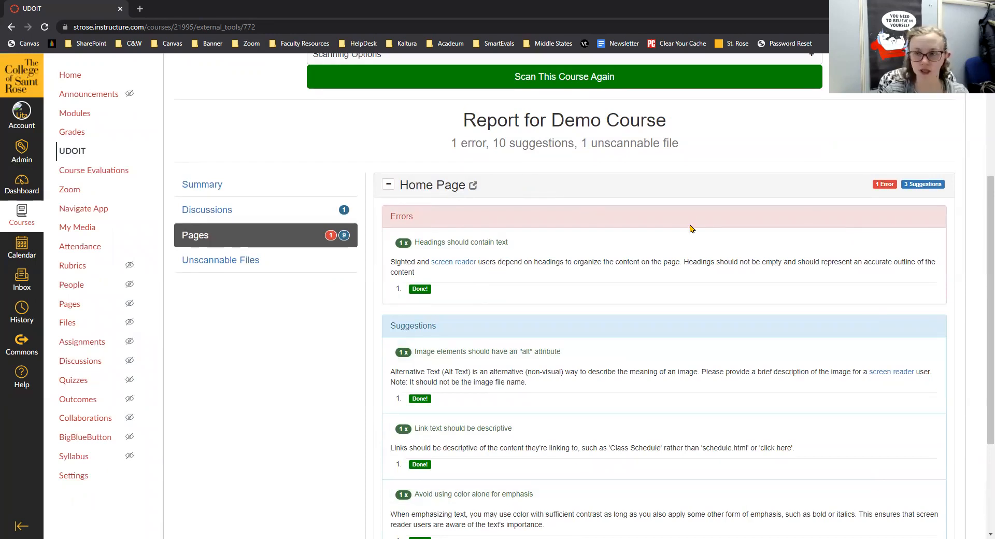
{"action": "scroll", "coordinate": [691, 228], "scroll_direction": "down", "scroll_amount": 3}
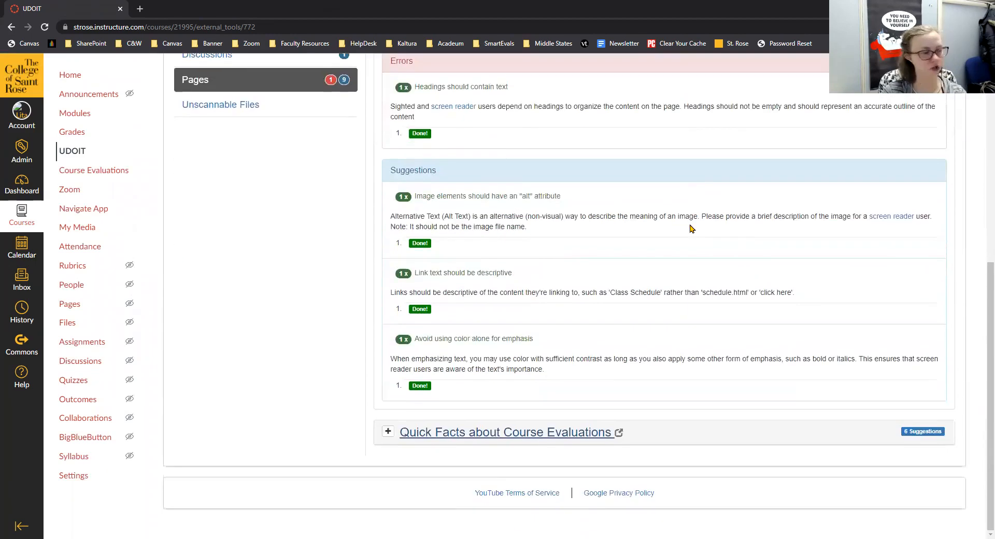
{"action": "left_click", "coordinate": [386, 432]}
{"action": "scroll", "coordinate": [453, 393], "scroll_direction": "down", "scroll_amount": 3}
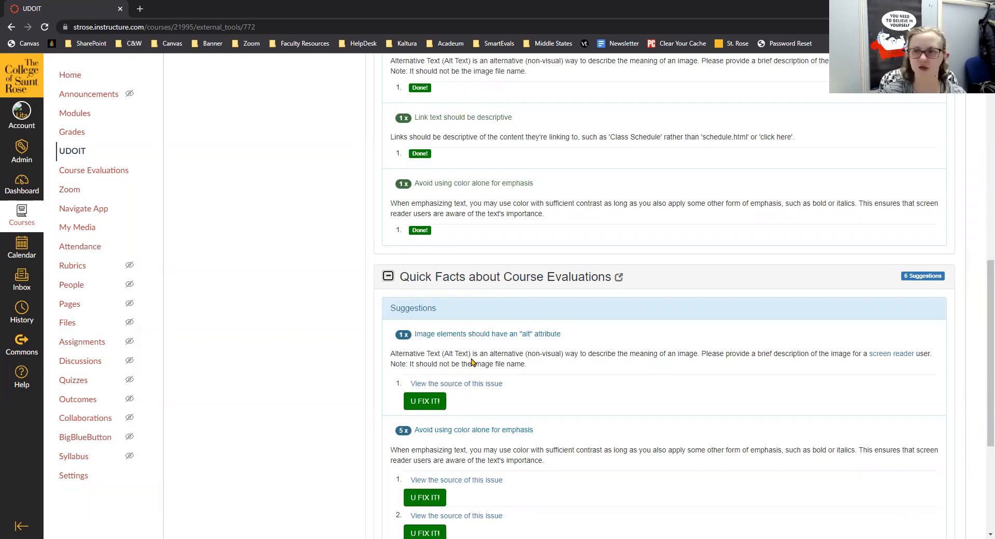
{"action": "scroll", "coordinate": [471, 361], "scroll_direction": "down", "scroll_amount": 4}
{"action": "scroll", "coordinate": [471, 360], "scroll_direction": "up", "scroll_amount": 6}
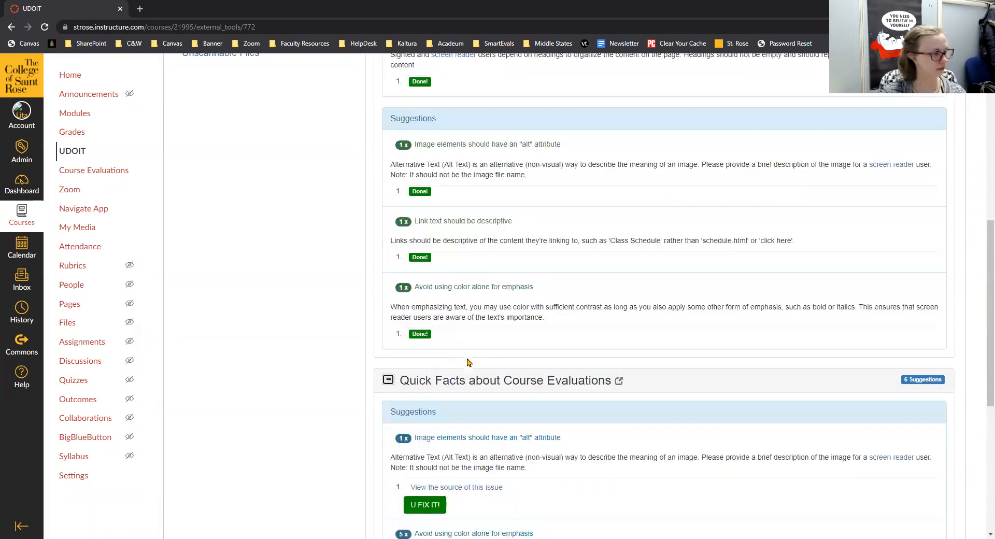
{"action": "left_click", "coordinate": [389, 381]}
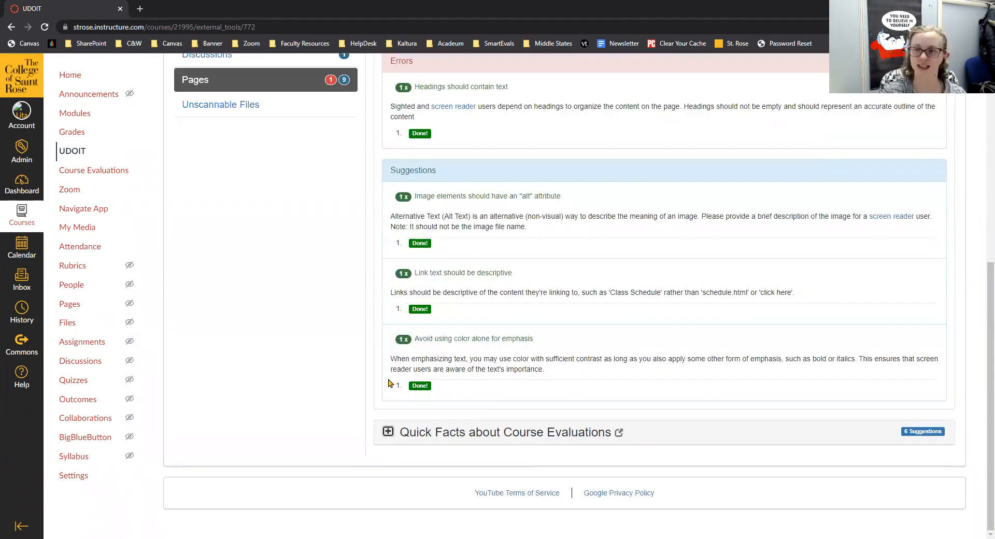
{"action": "scroll", "coordinate": [367, 355], "scroll_direction": "up", "scroll_amount": 7}
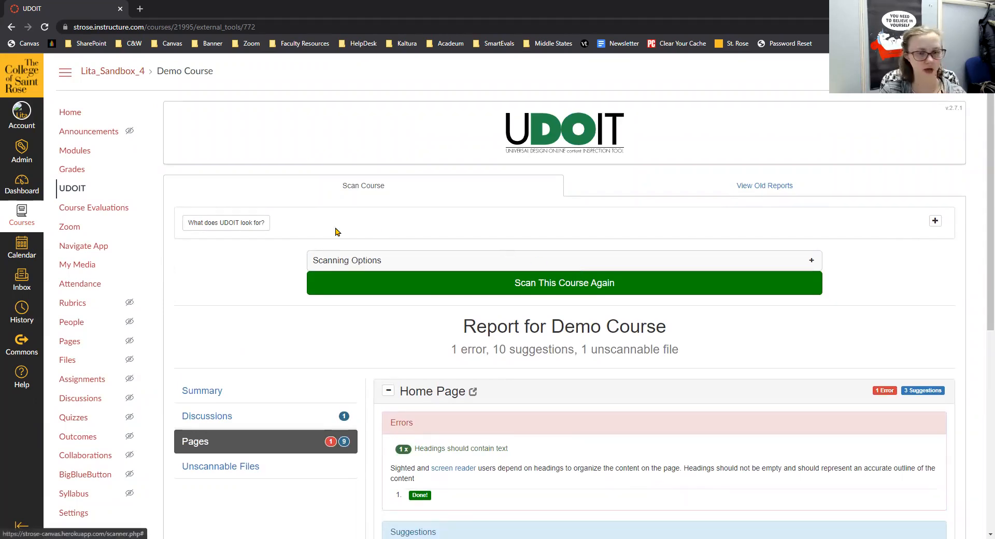
From Modules, open the Quick Facts about Course Evaluations page in the editor.
{"action": "left_click", "coordinate": [71, 150]}
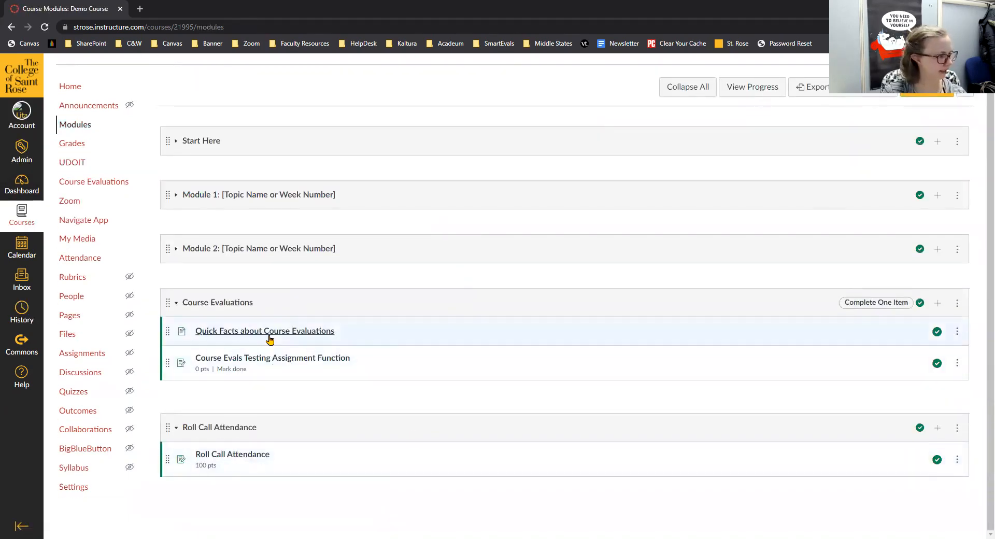
{"action": "left_click", "coordinate": [269, 339]}
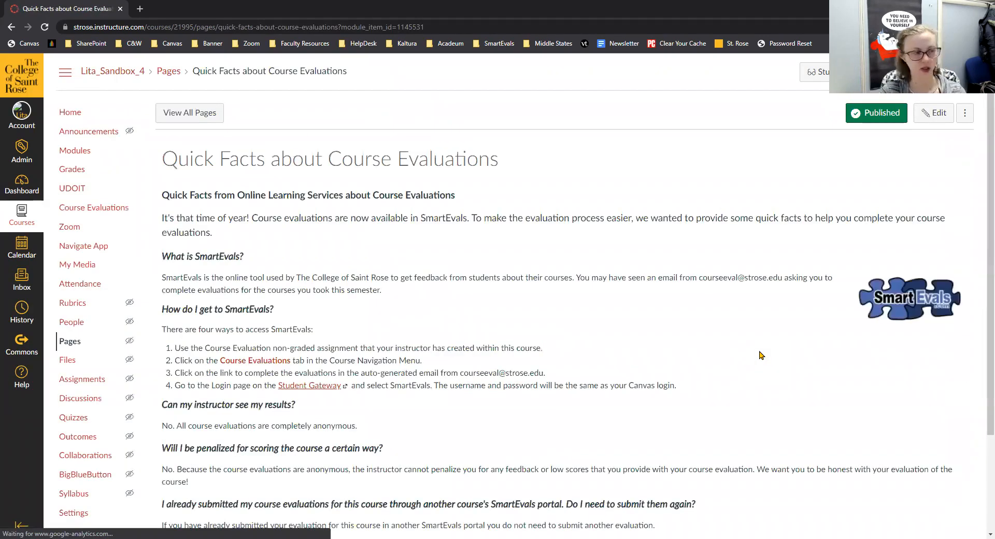
{"action": "left_click", "coordinate": [930, 116]}
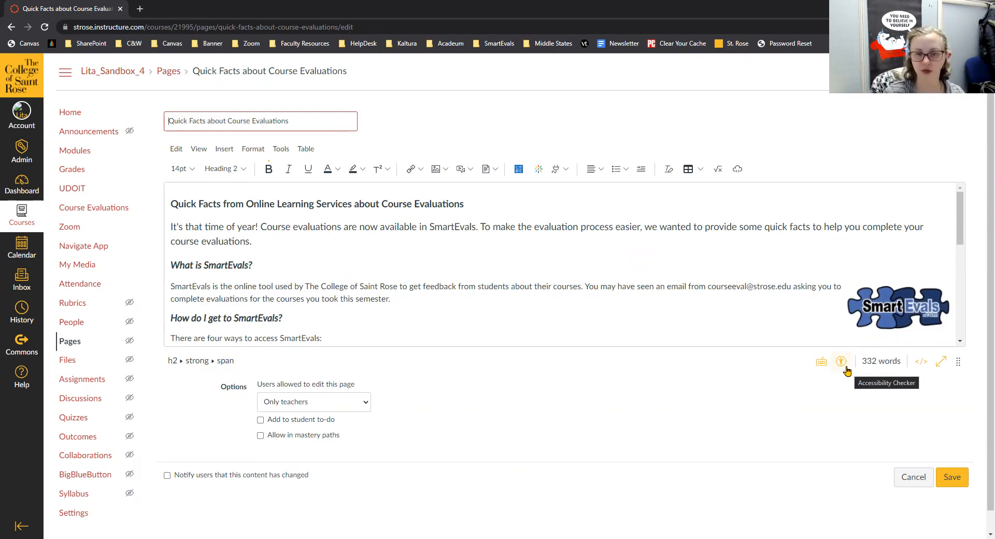
Run the Accessibility Checker, then delete 'SmartEvals' from the overlong heading.
{"action": "left_click", "coordinate": [841, 361]}
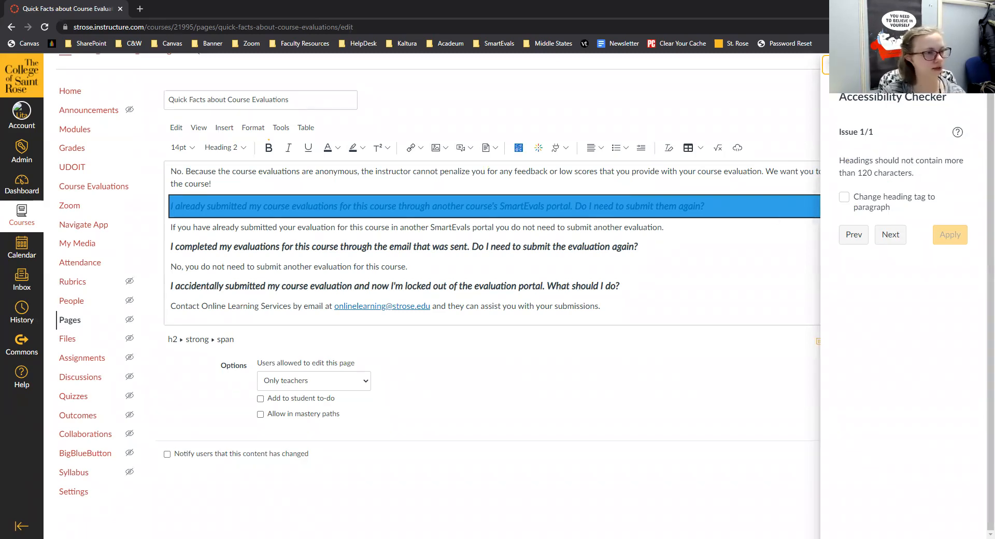
{"action": "left_click", "coordinate": [826, 65]}
{"action": "left_click", "coordinate": [598, 205]}
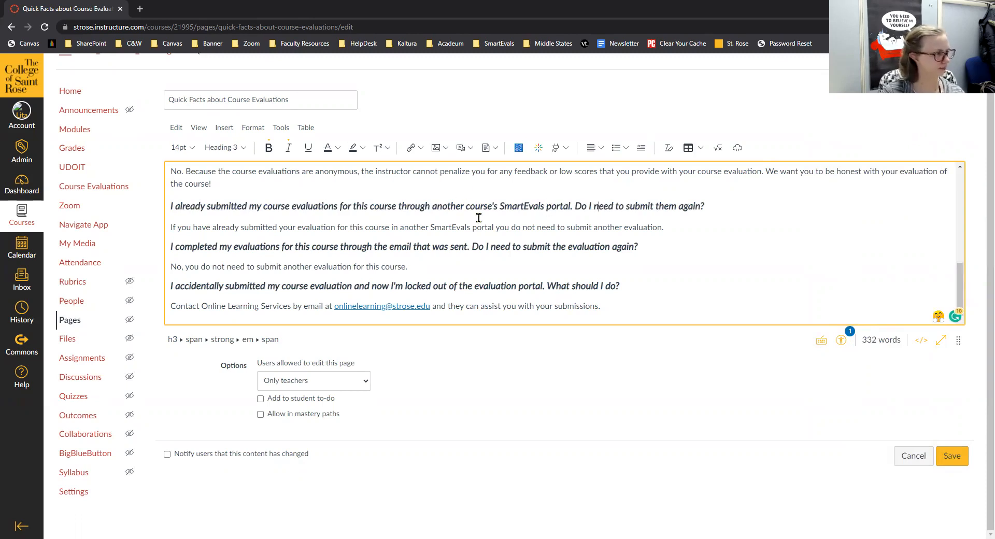
{"action": "double_click", "coordinate": [521, 207]}
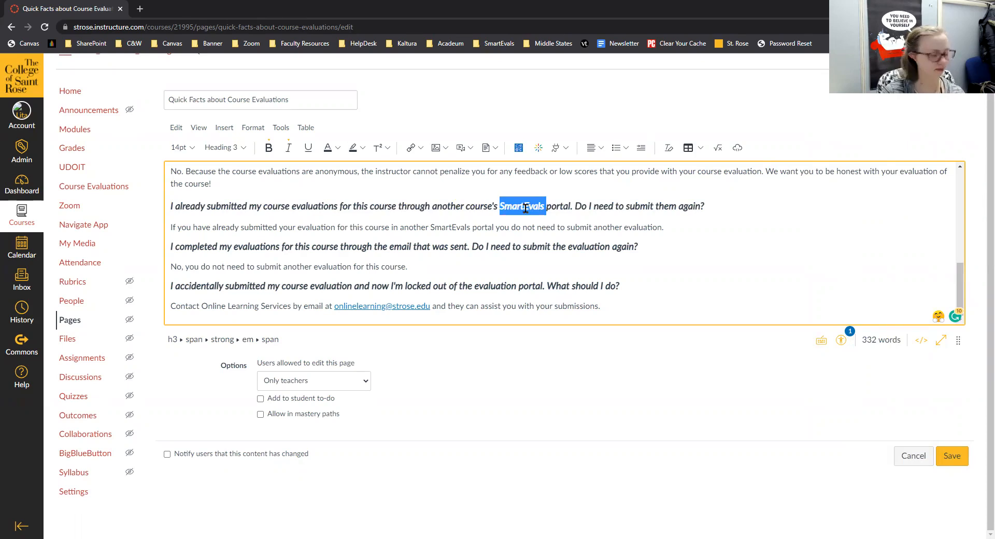
{"action": "key", "text": "BackSpace"}
{"action": "left_click", "coordinate": [757, 228]}
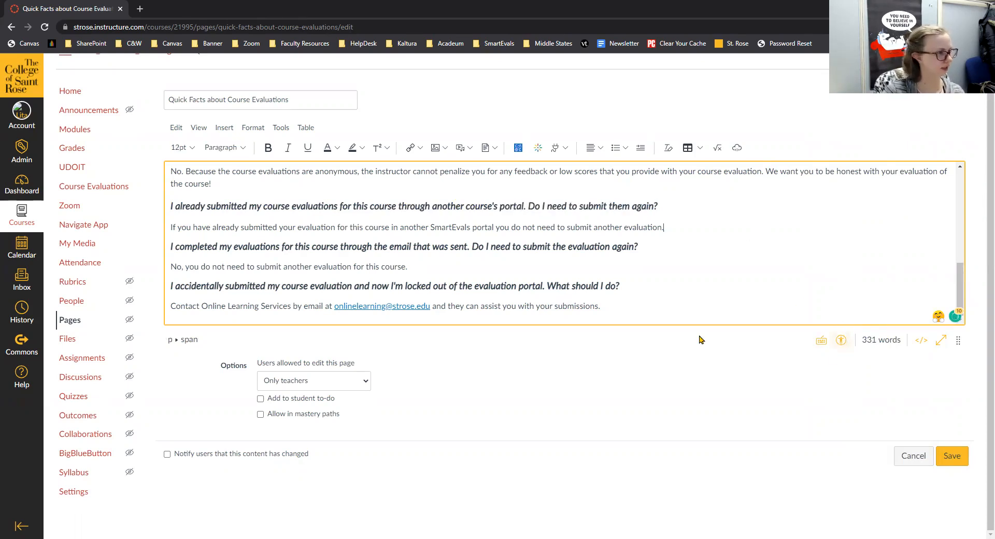
Re-run the Accessibility Checker to confirm the shortened heading passes, then switch to PowerPoint.
{"action": "left_click", "coordinate": [841, 340]}
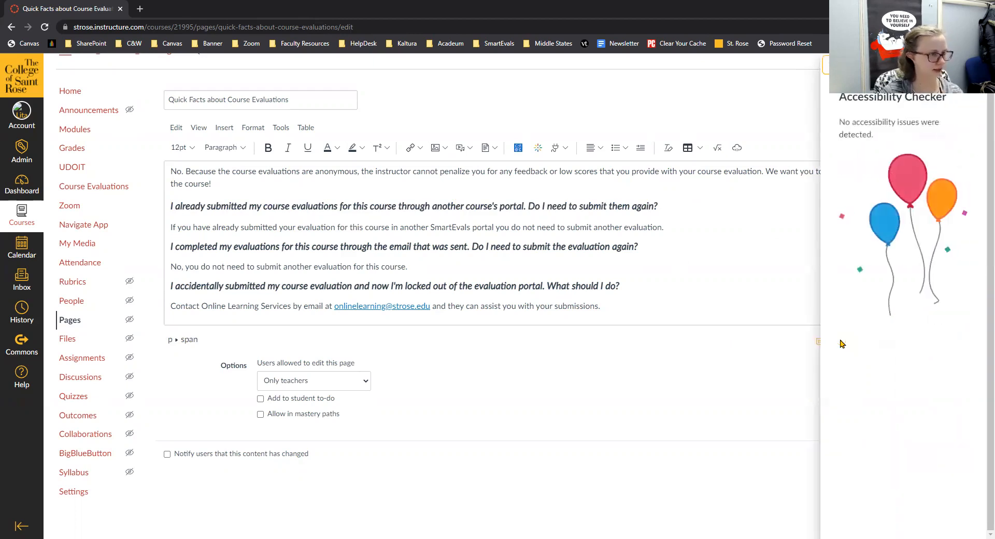
{"action": "left_click", "coordinate": [778, 245]}
{"action": "left_click", "coordinate": [936, 7]}
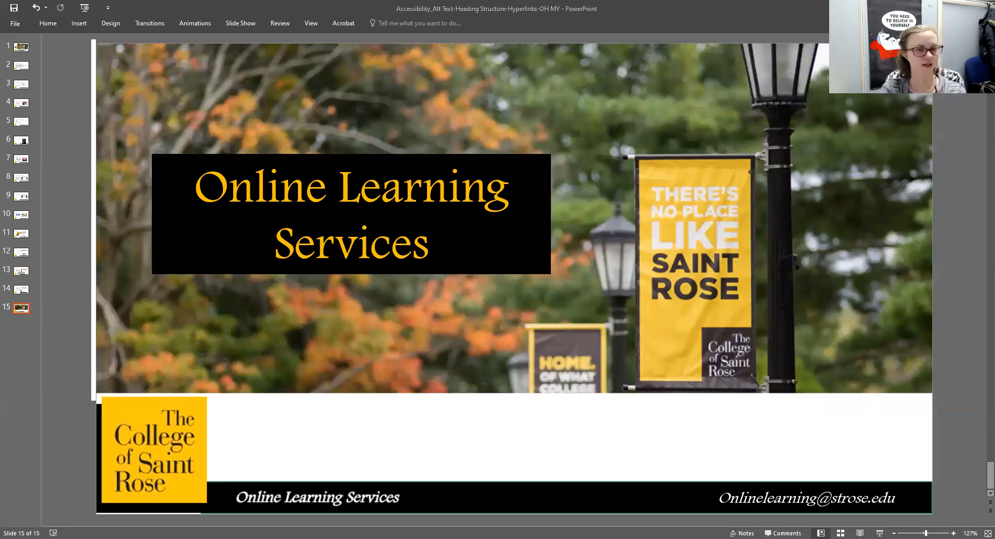